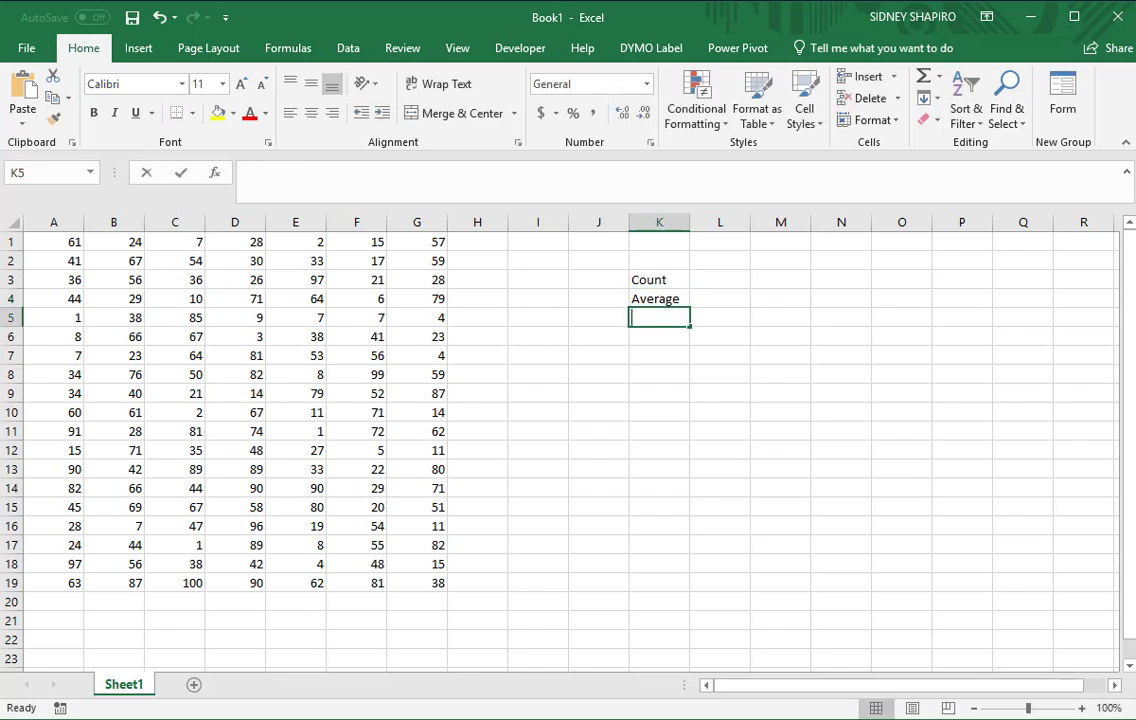
Step: Enter the label Sum in cell K5, below Average
type("Sum")
key("Return")
key("Return")
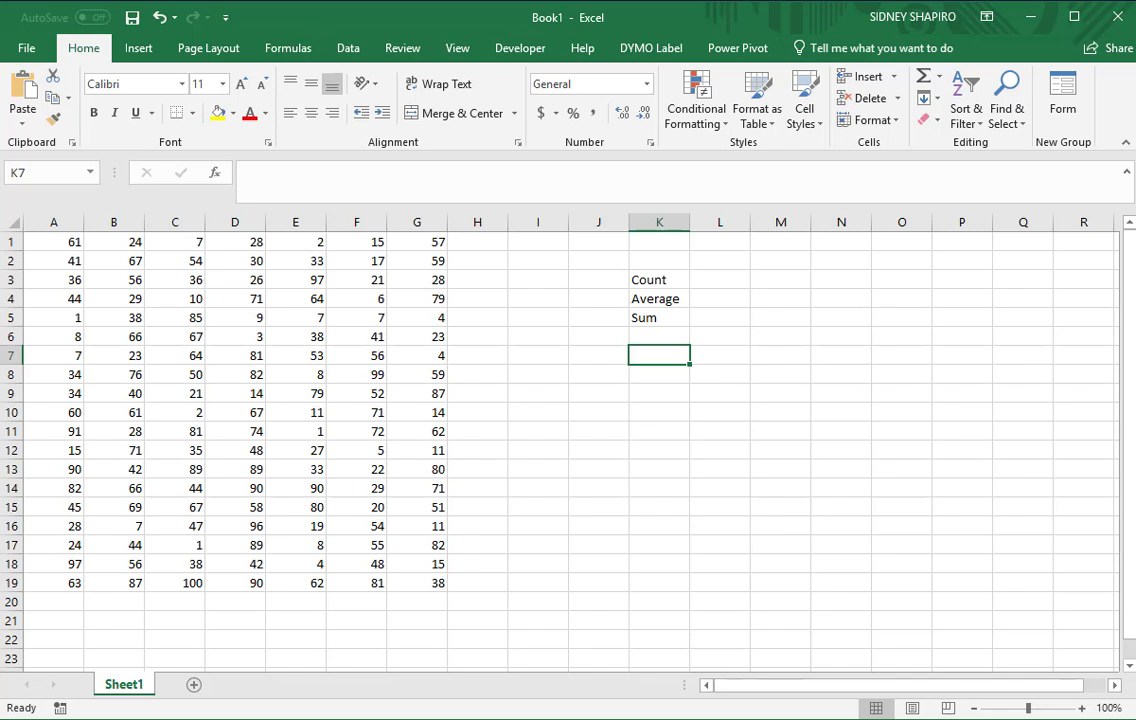
Step: Enter the label CountA in cell L3, beside Count
key("Up")
key("Up")
key("Up")
key("Up")
key("Right")
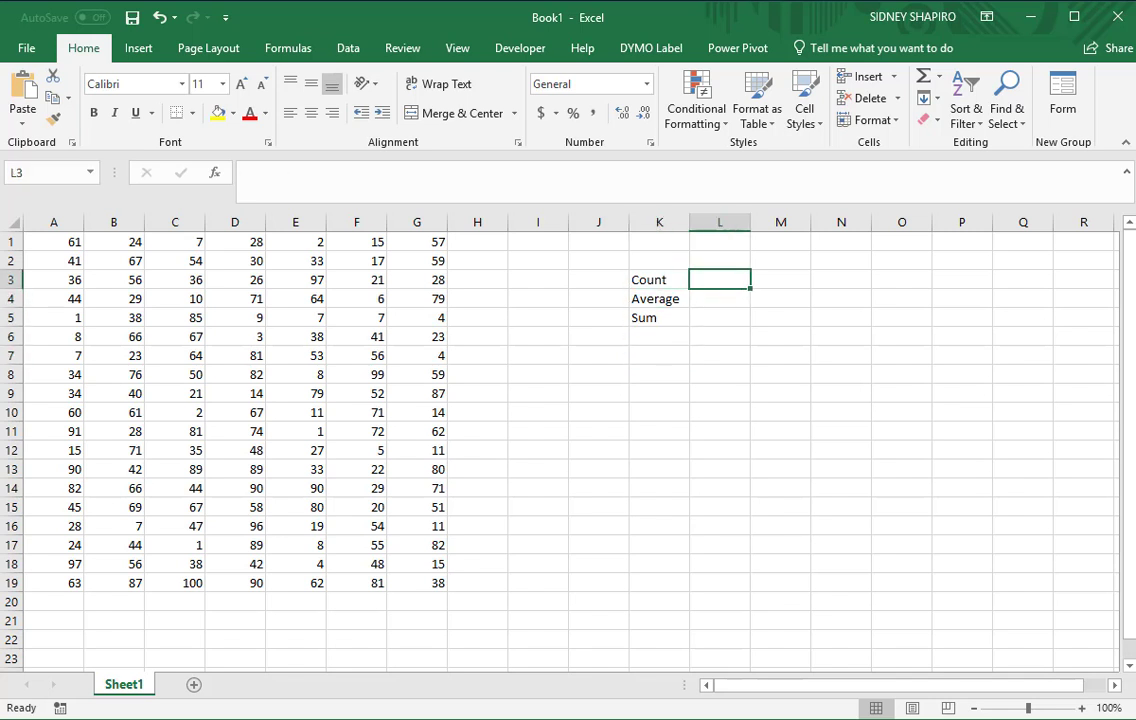
type("CountA")
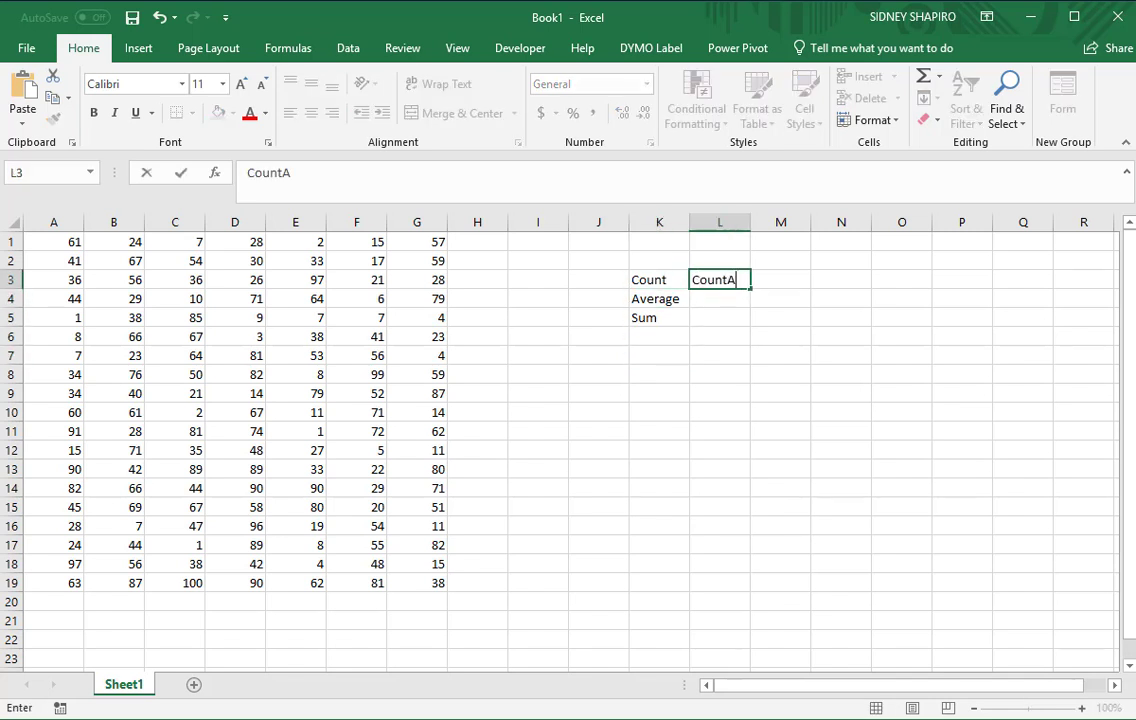
key("Return")
Step: Enter a COUNT formula in cell A20 that counts the numbers in A1:A19
key("Down")
key("Down")
key("Down")
key("Left")
key("Left")
key("Left")
key("Left")
key("Left")
key("Down")
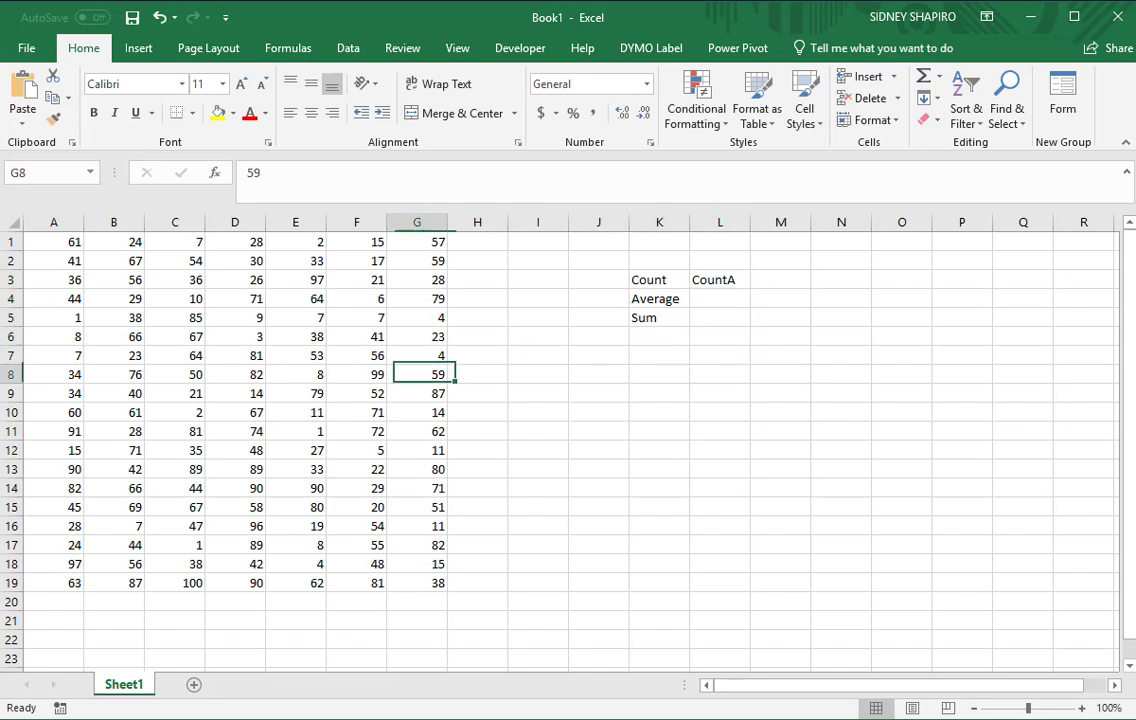
key("Down")
key("Down")
key("Down")
key("Down")
key("Down")
key("Down")
key("Down")
key("Down")
key("Down")
key("Down")
key("Down")
key("Down")
key("Left")
key("Left")
key("Left")
key("Left")
key("Left")
key("Left")
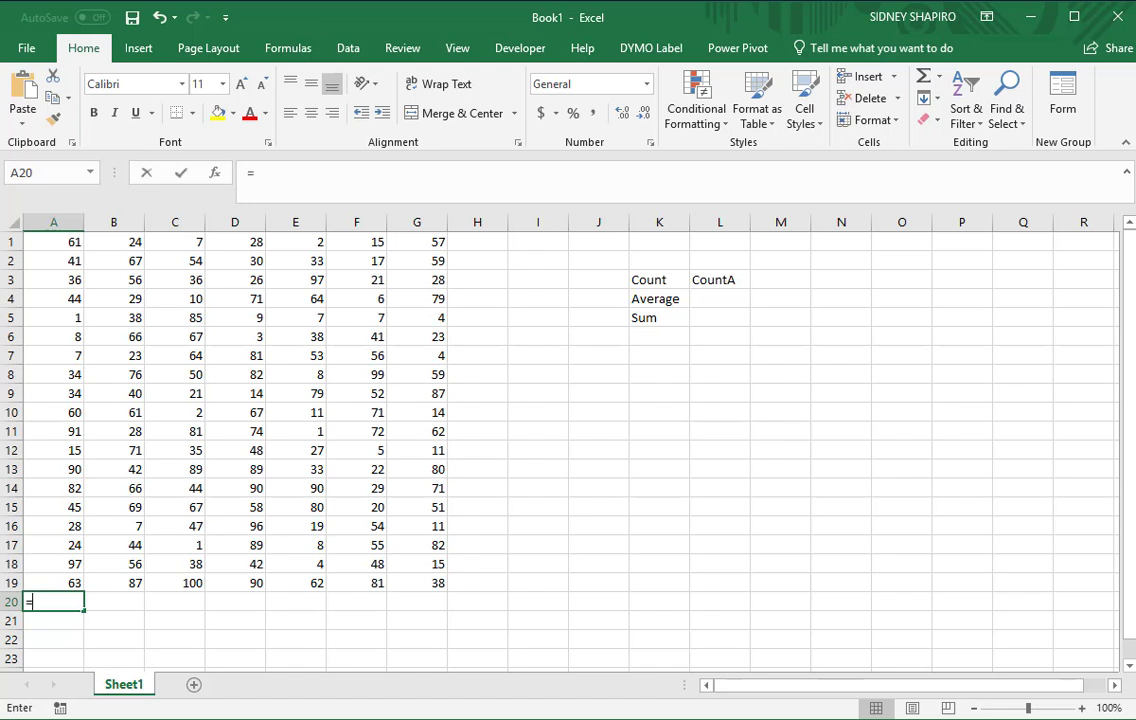
type("=count(")
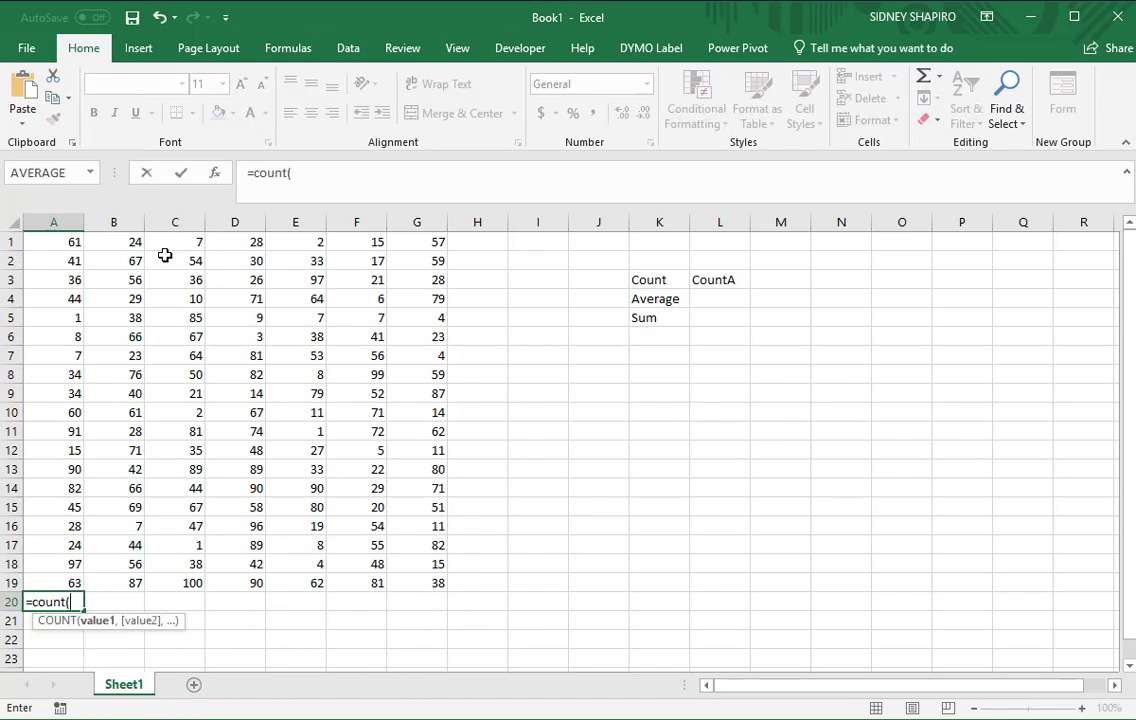
left_click_drag(68, 243, 56, 582)
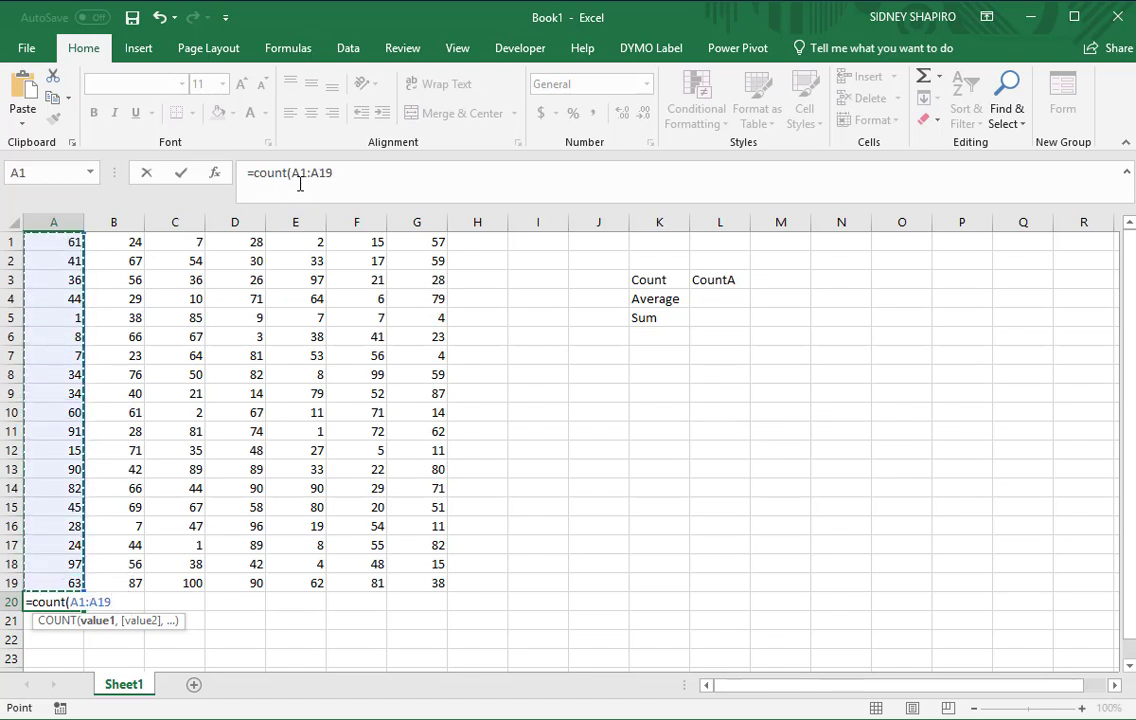
left_click(335, 173)
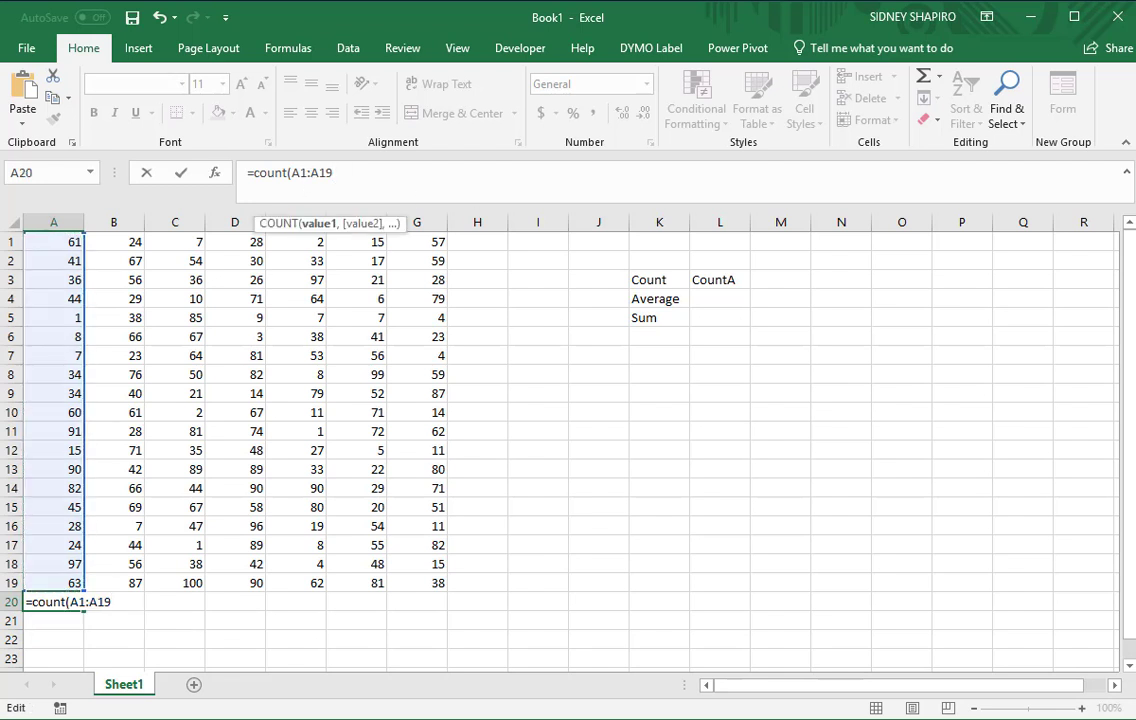
key("Return")
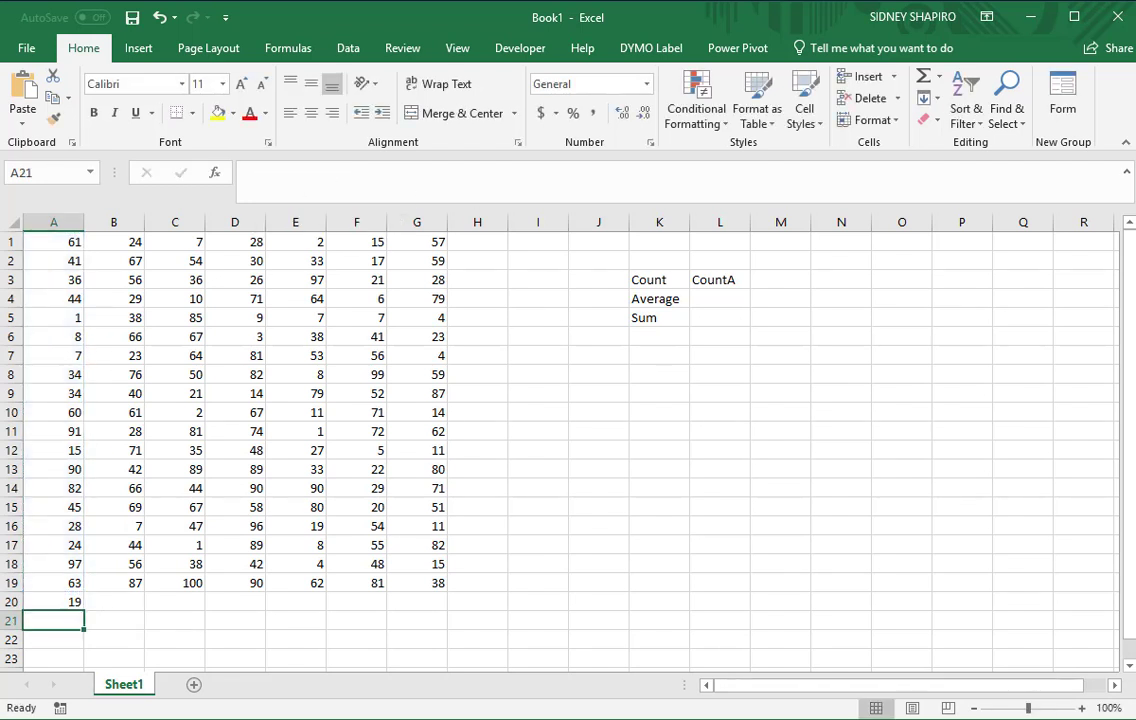
Step: Fill the COUNT formula from A20 across the row to G20
key("Up")
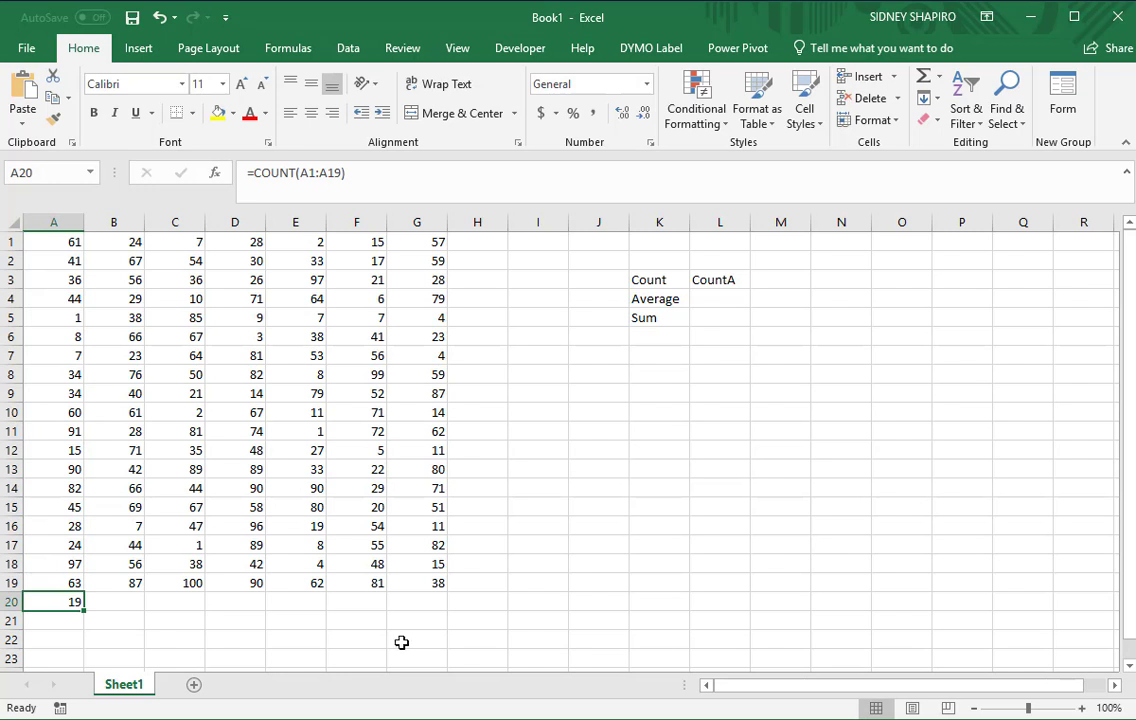
left_click_drag(83, 607, 440, 604)
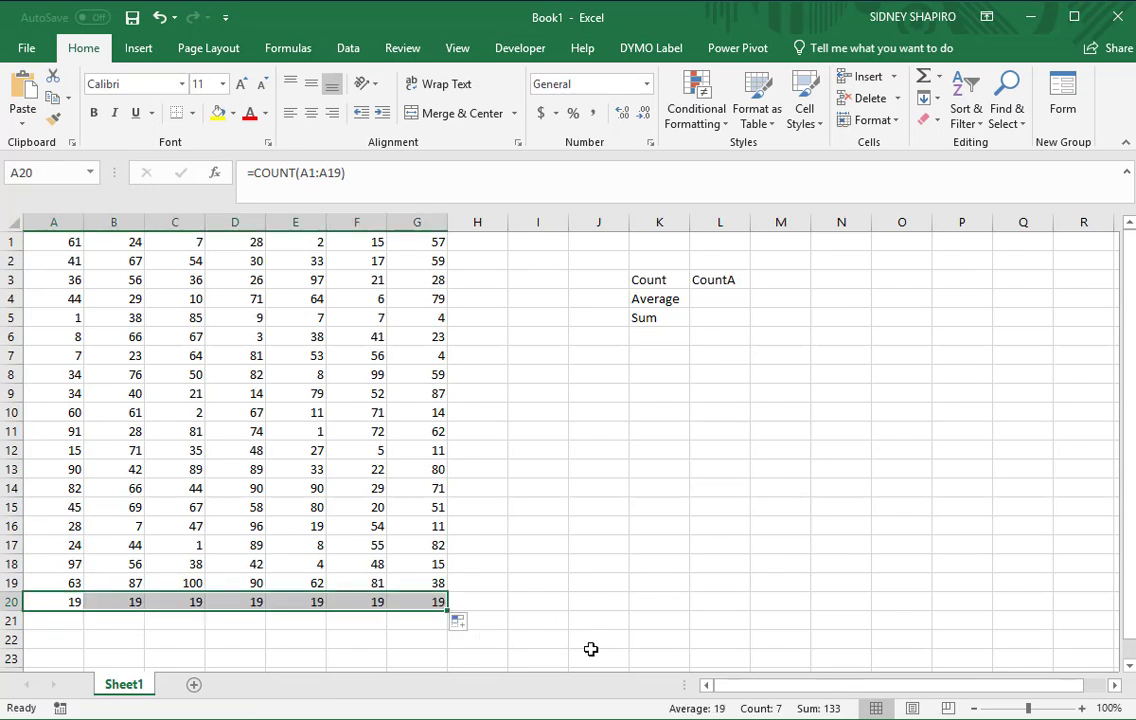
left_click(593, 642)
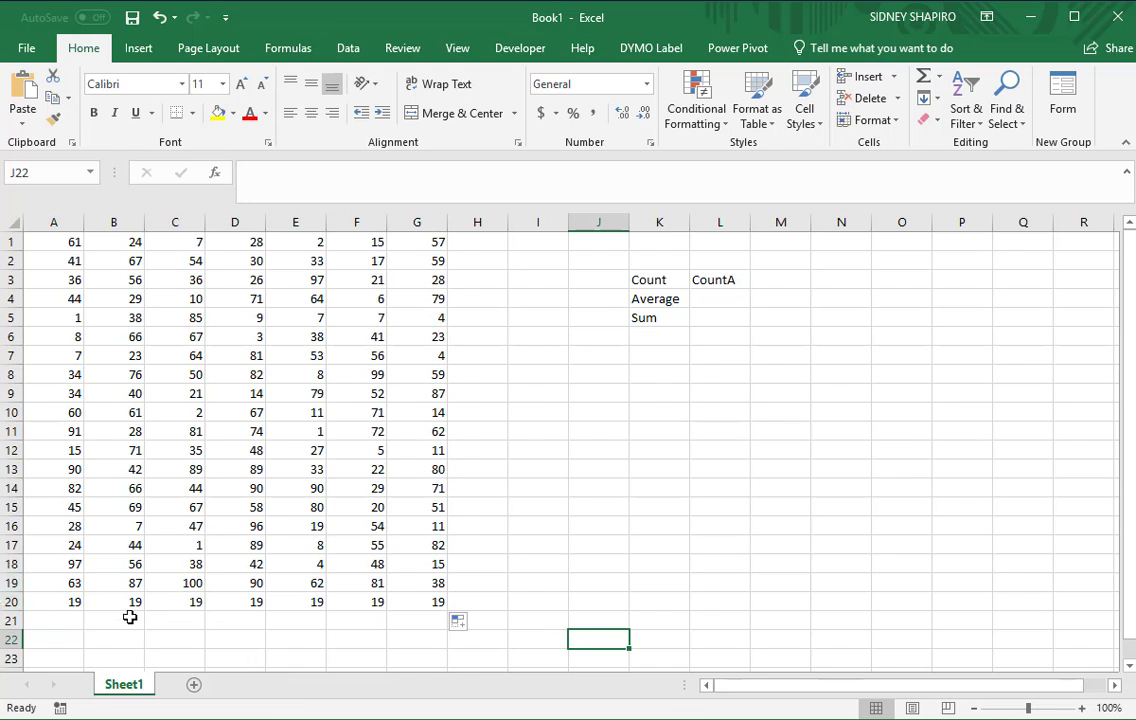
Step: Clear the copied COUNT formulas from B20:G20, keeping the one in A20
left_click_drag(112, 600, 432, 601)
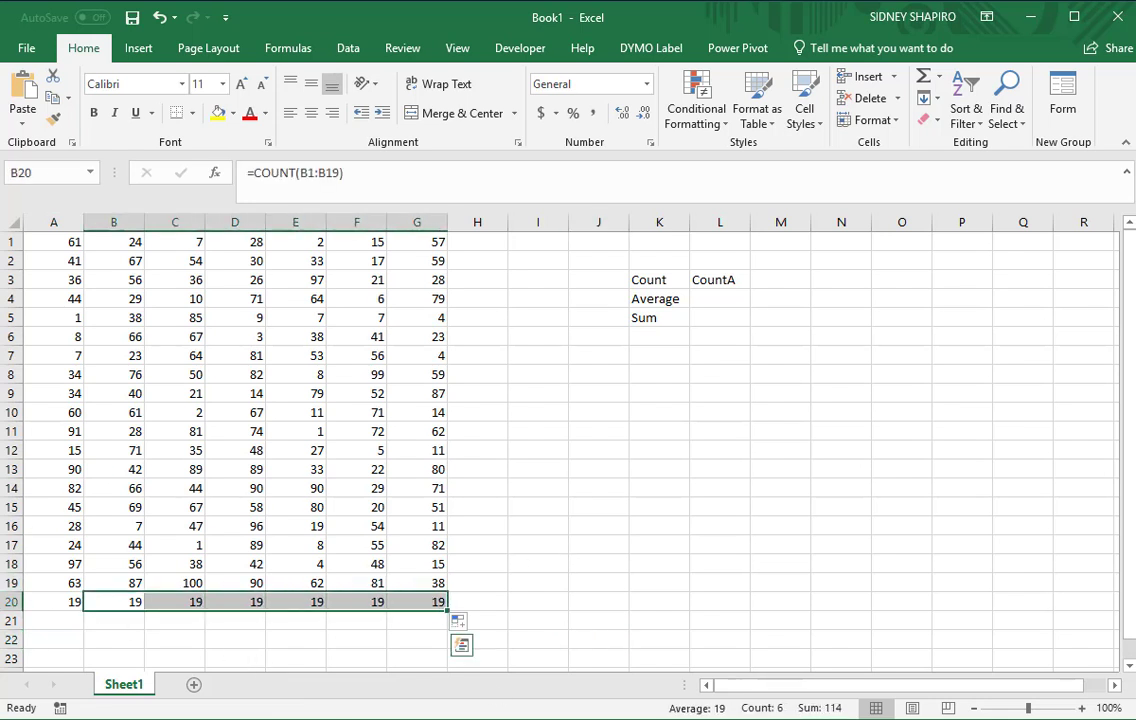
key("Delete")
left_click(598, 544)
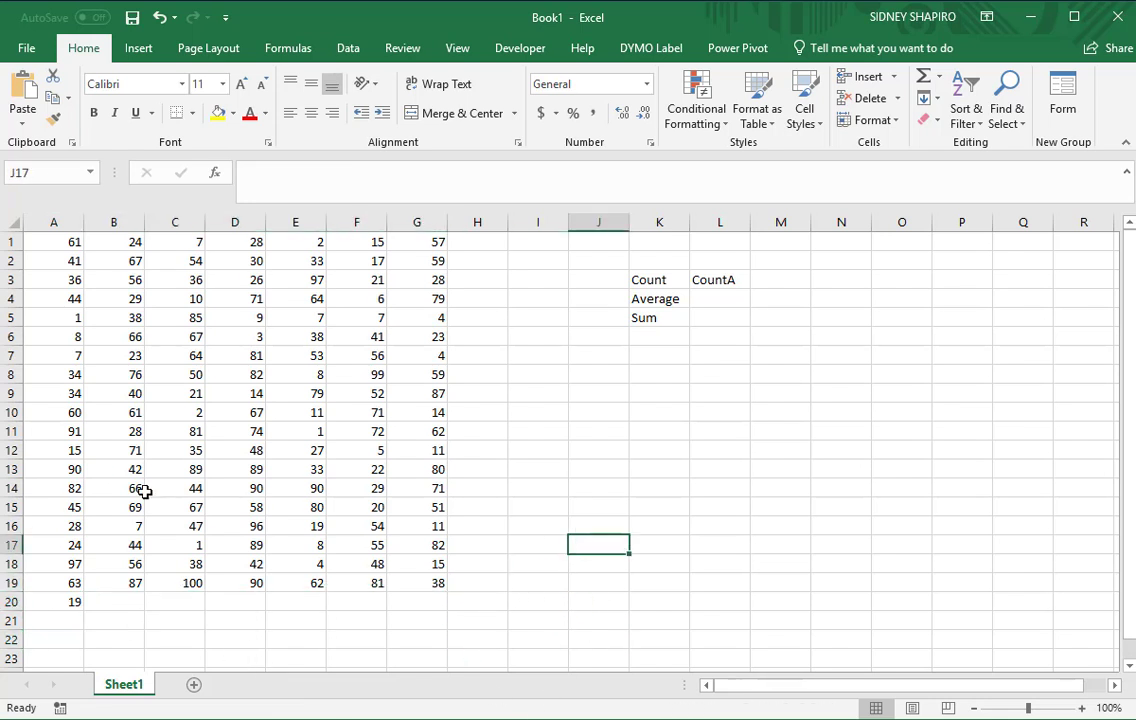
Step: Replace the number in cell A10 with the text Apple
left_click(56, 412)
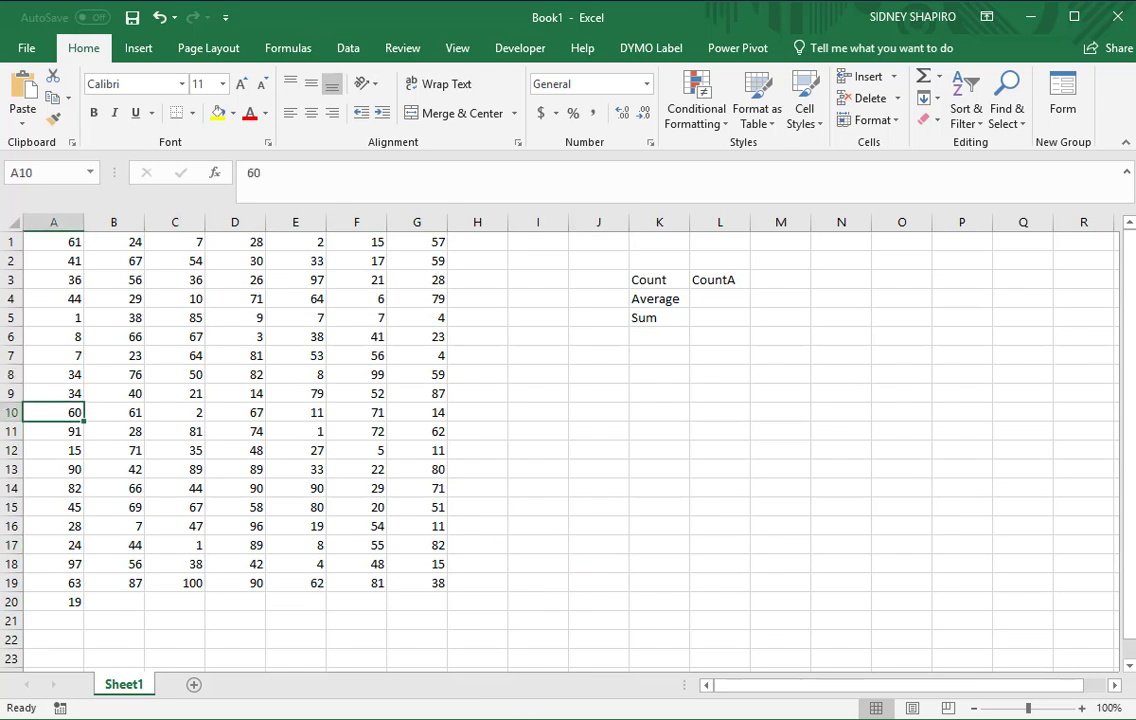
type("Apple")
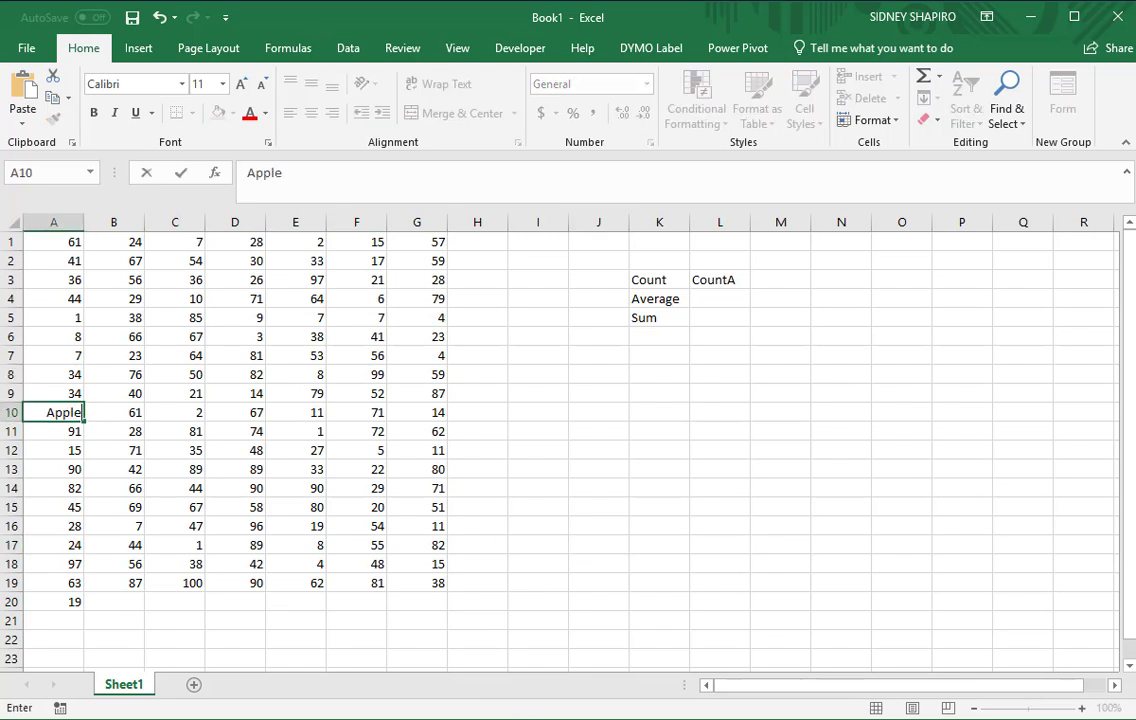
key("Return")
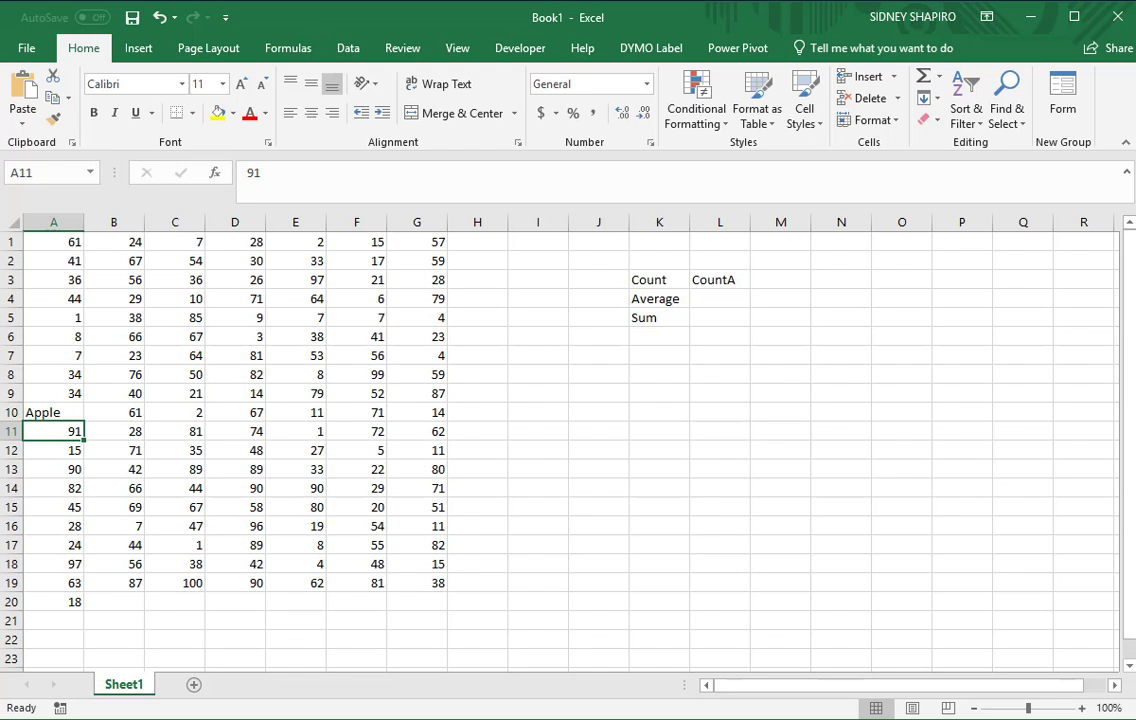
Step: Clear the COUNT formula from cell A20
left_click(70, 603)
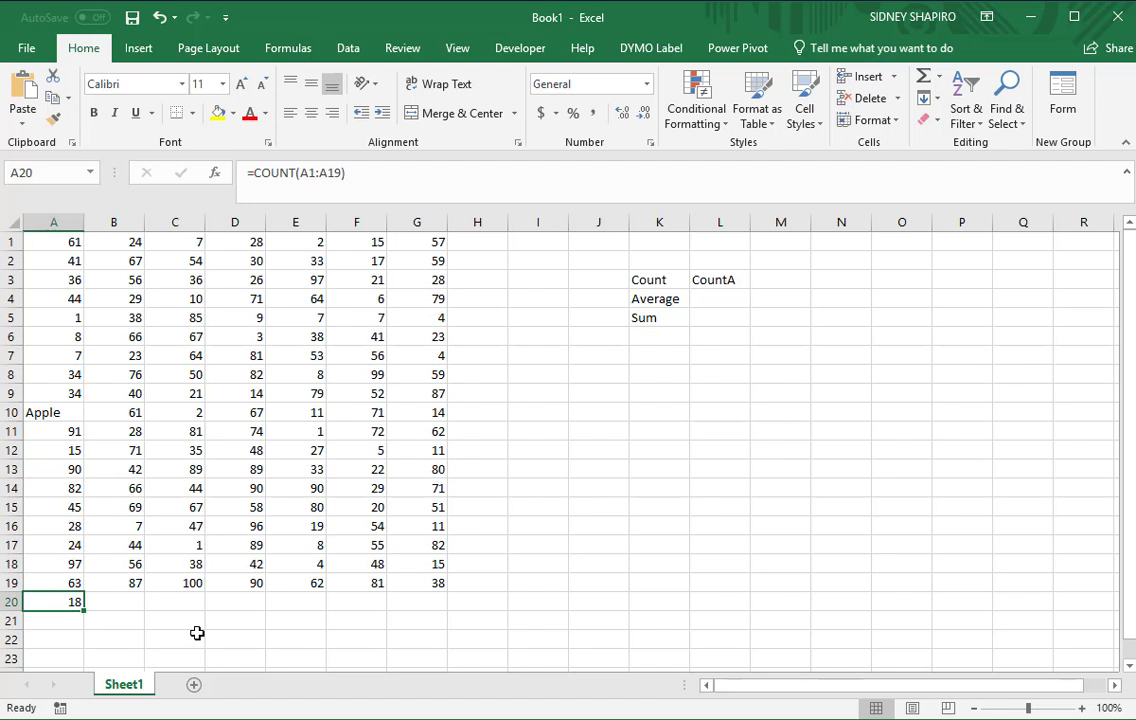
key("Delete")
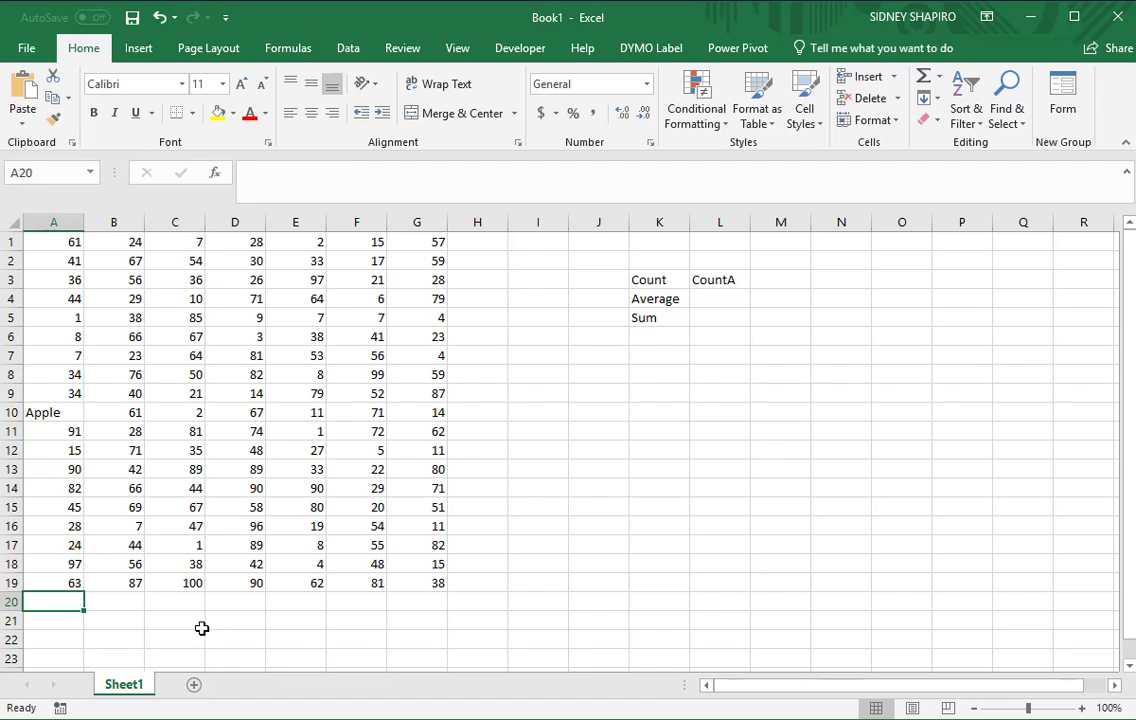
left_click(178, 620)
left_click(220, 618)
Step: Replace the number in cell A5 with the text Milk
left_click(57, 318)
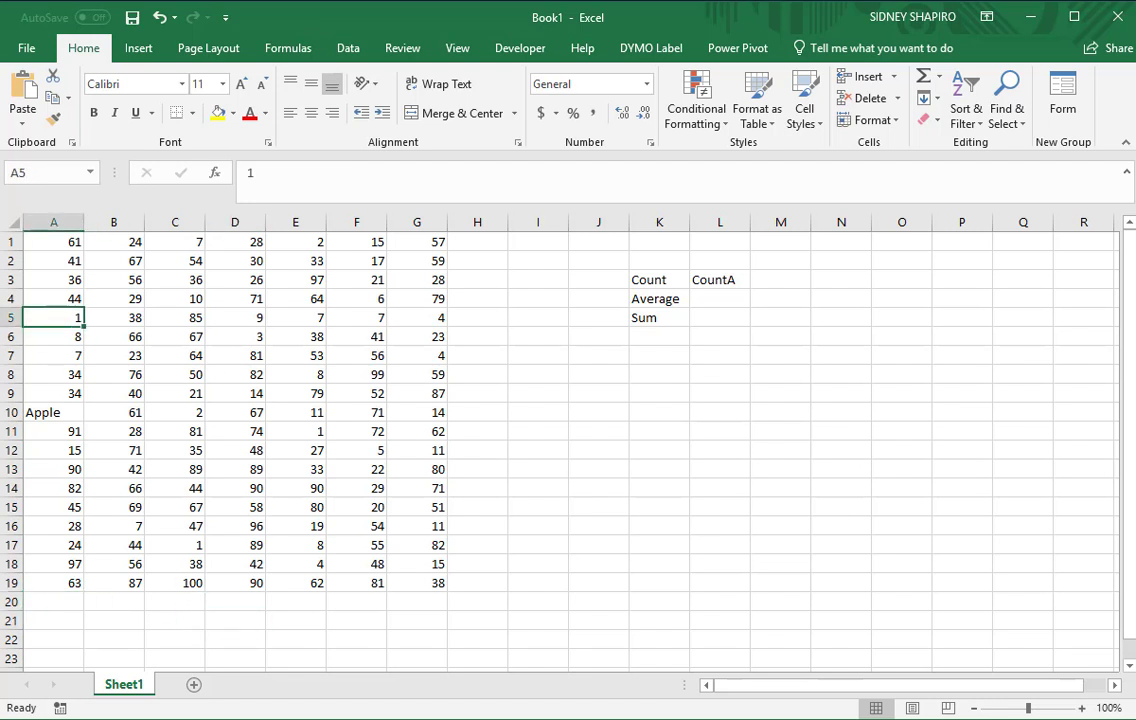
type("Milk")
key("Return")
Step: Enter a COUNTA formula in cell A21 that counts the non-empty cells in A1:A19
key("Down")
key("Down")
key("Down")
key("Down")
key("Down")
key("Down")
key("Down")
key("Down")
key("Down")
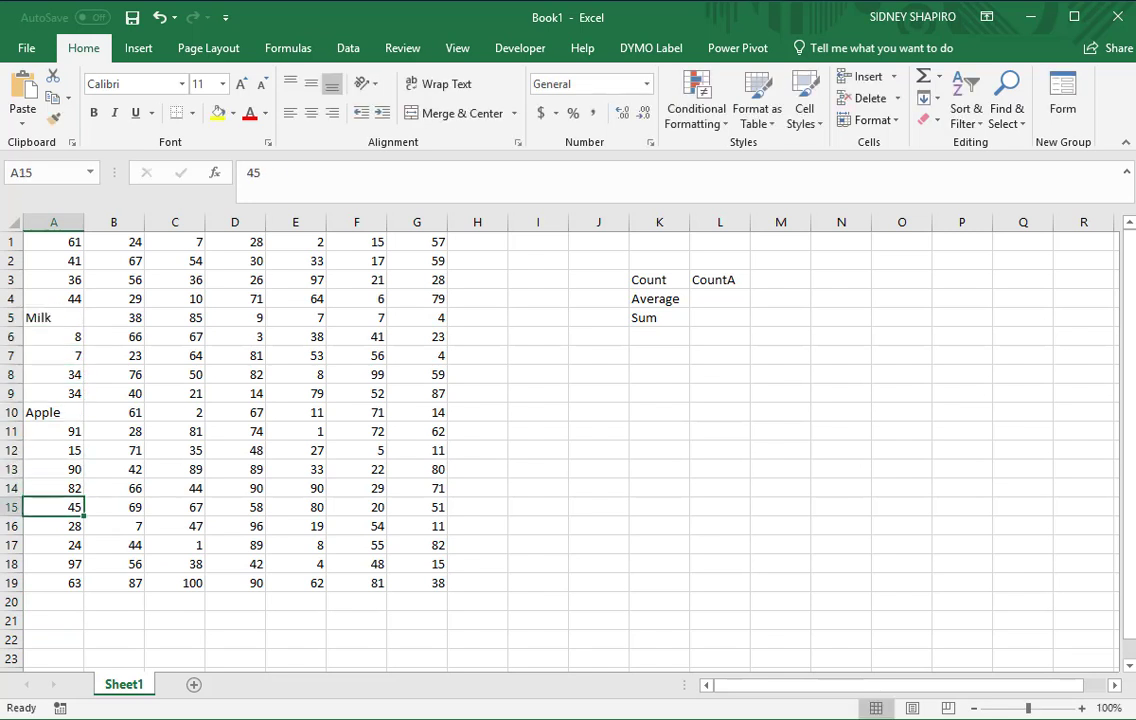
key("Down")
key("Down")
key("Down")
key("Down")
key("Down")
key("Down")
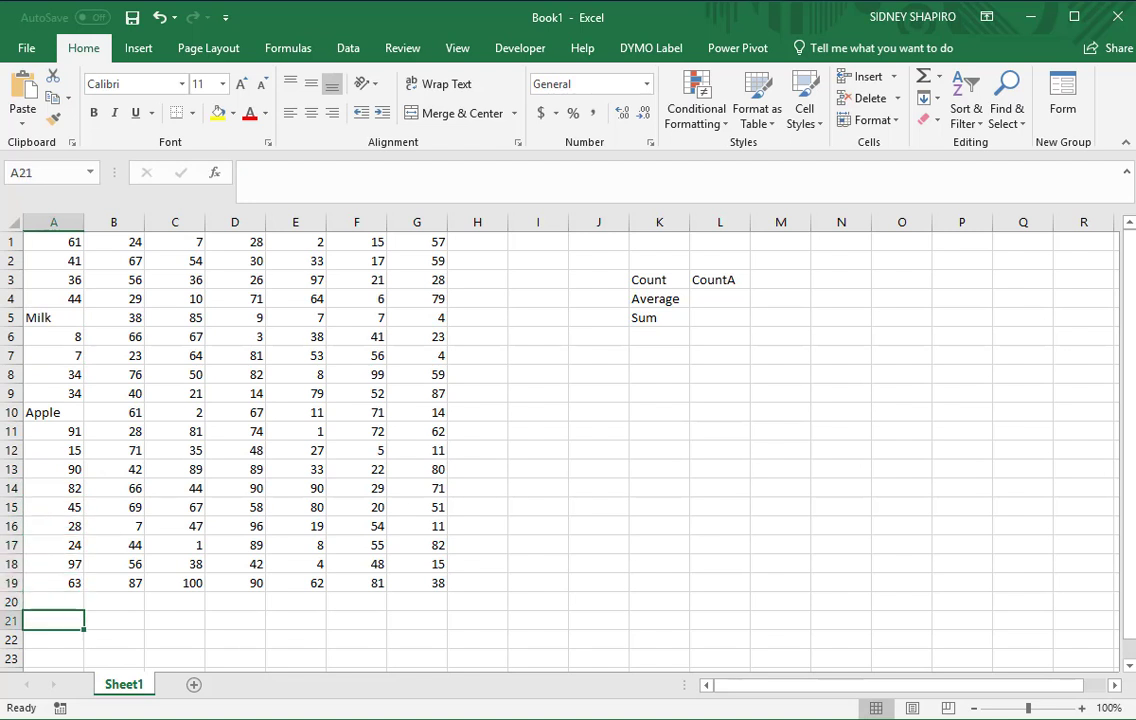
type("=counta")
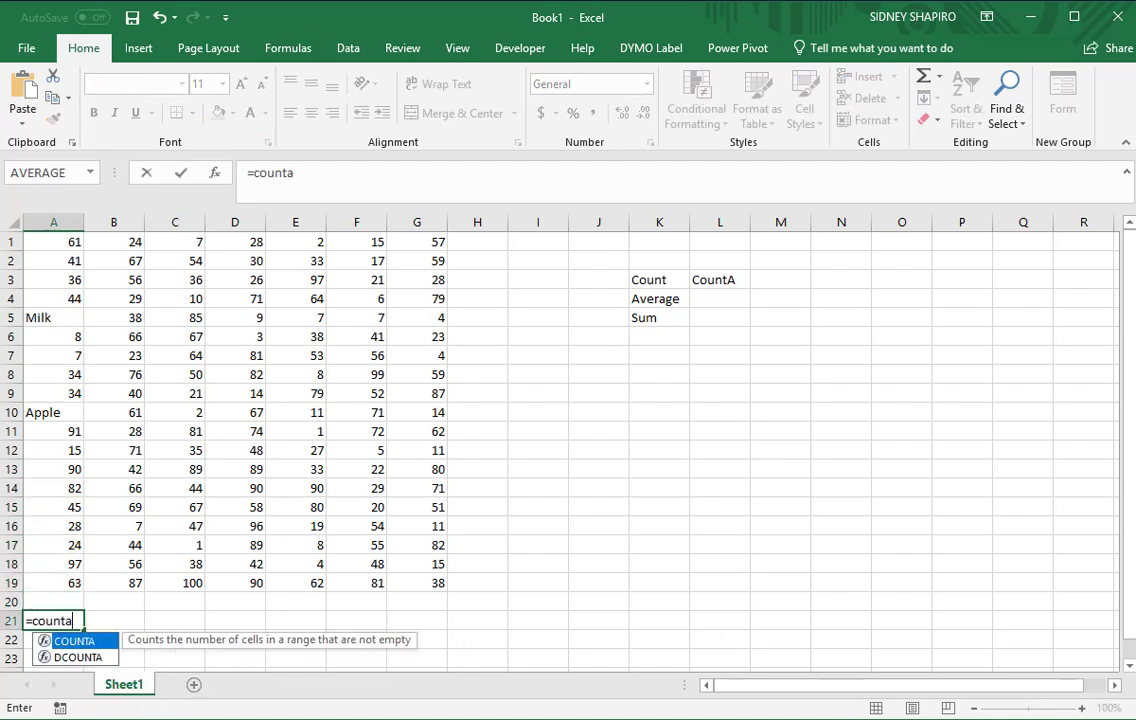
type("(")
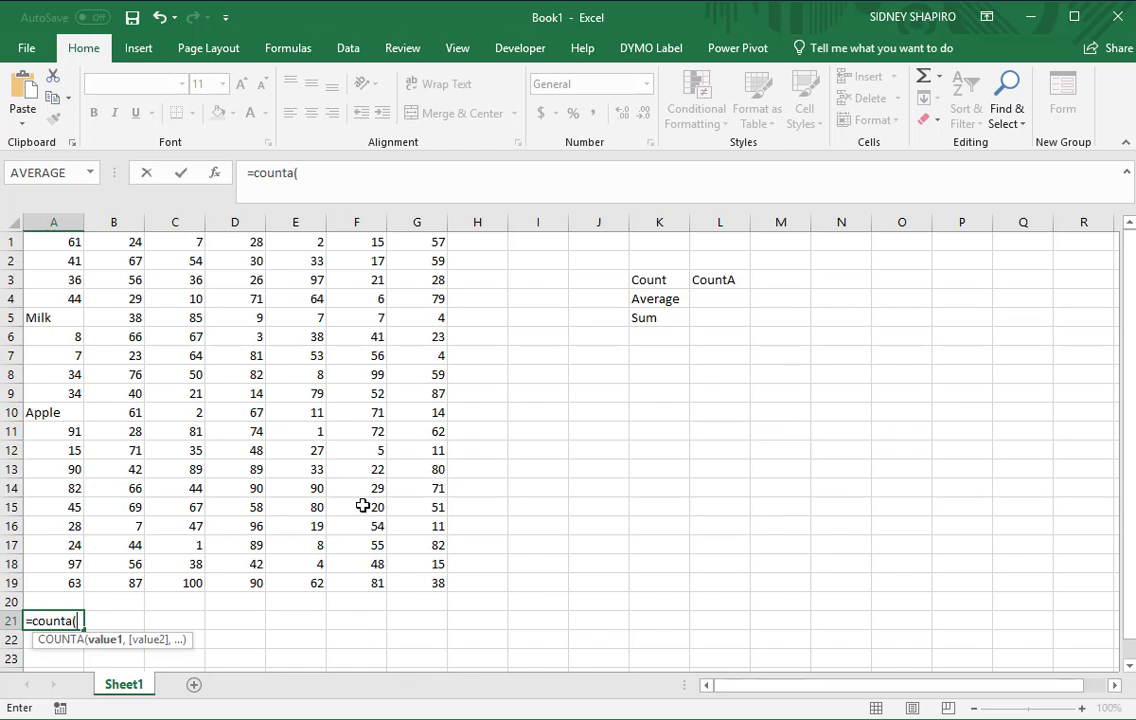
left_click_drag(66, 241, 74, 580)
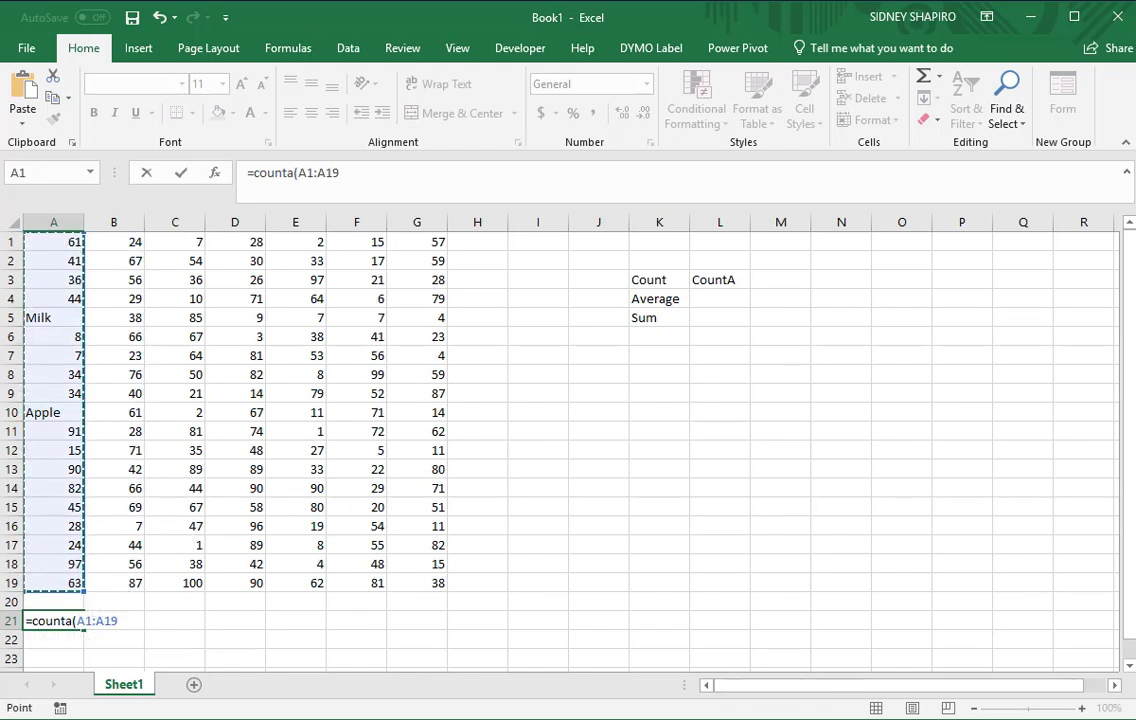
key("Return")
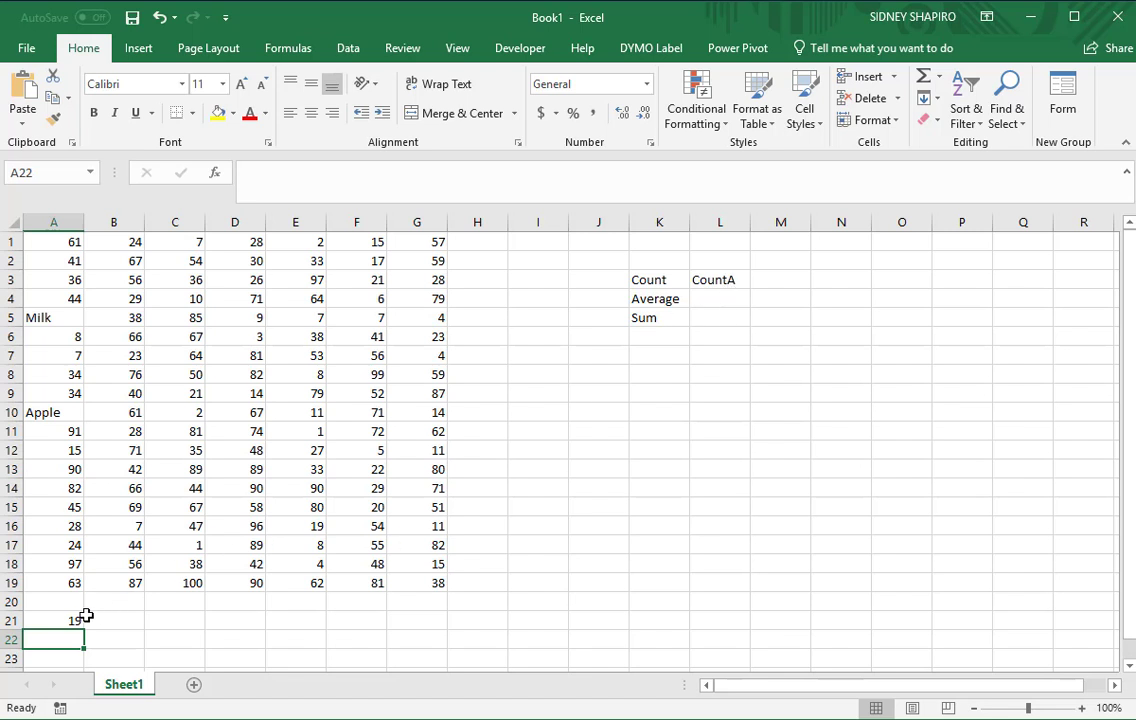
left_click_drag(71, 241, 68, 626)
left_click(212, 656)
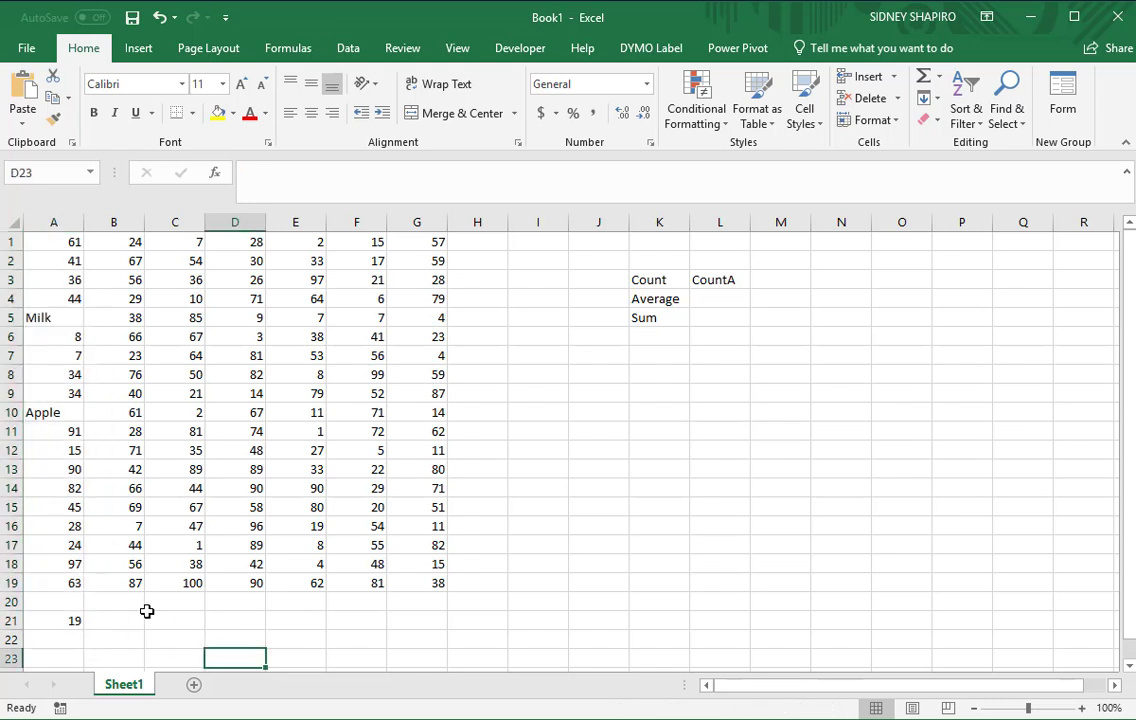
Step: Enter an AVERAGE formula in cell C21 for the range C1:C19
left_click(177, 624)
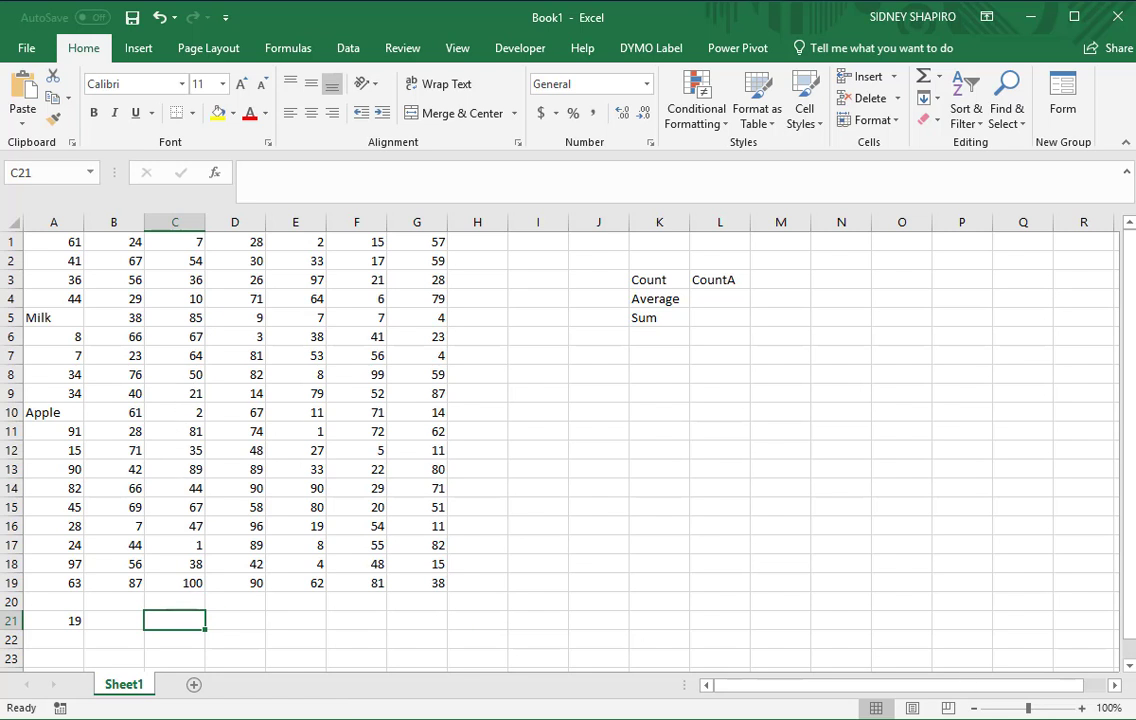
type("=averag")
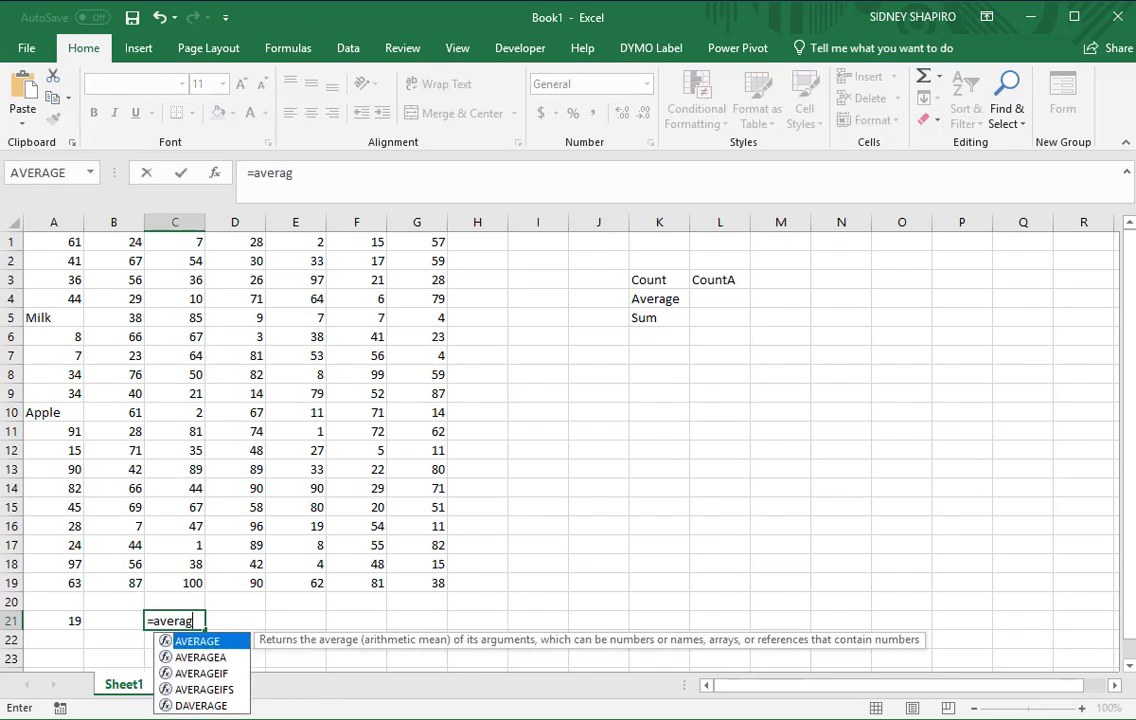
type("e(")
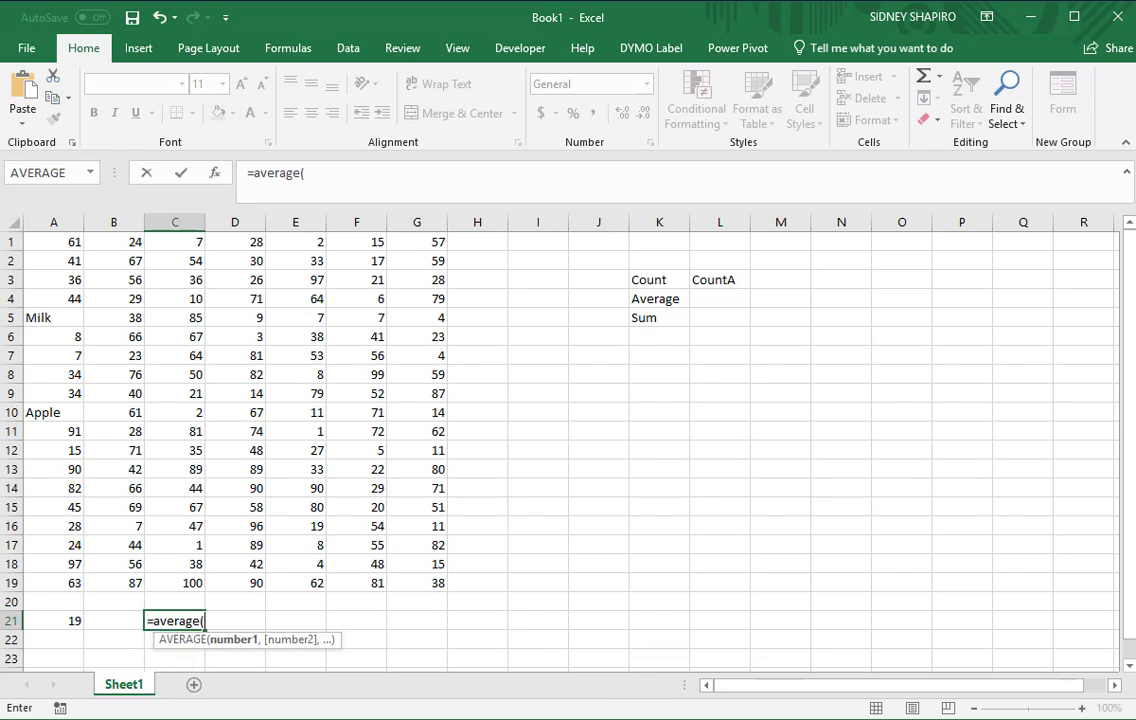
left_click_drag(190, 238, 191, 583)
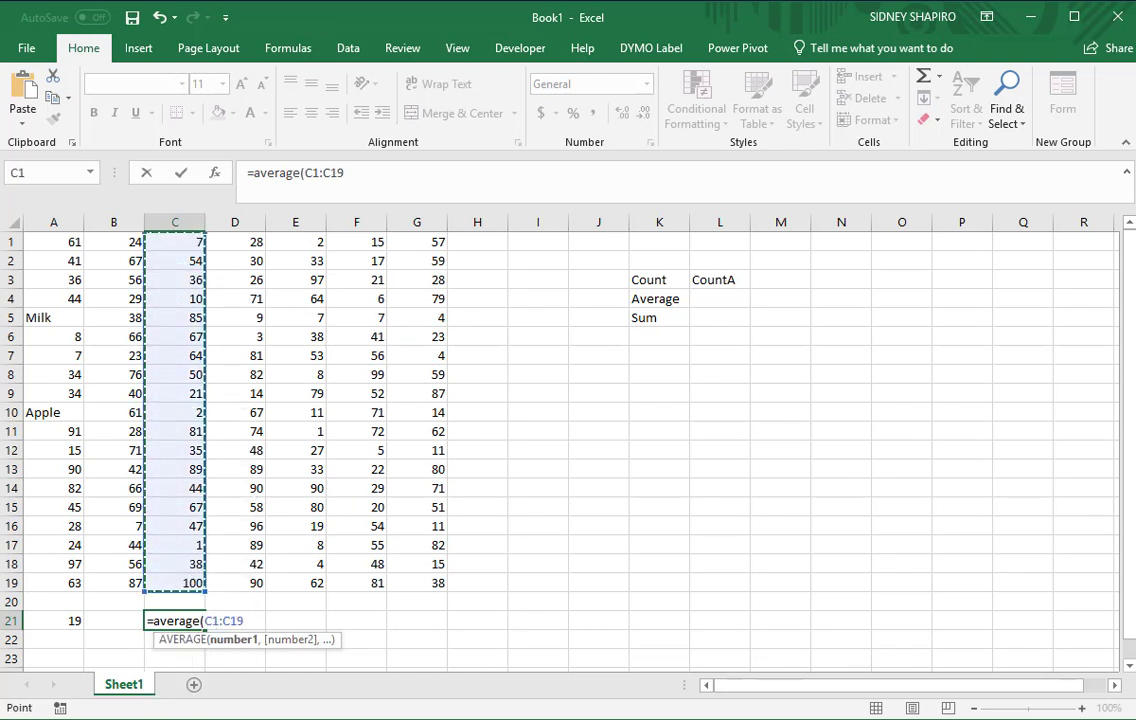
type(")")
key("Return")
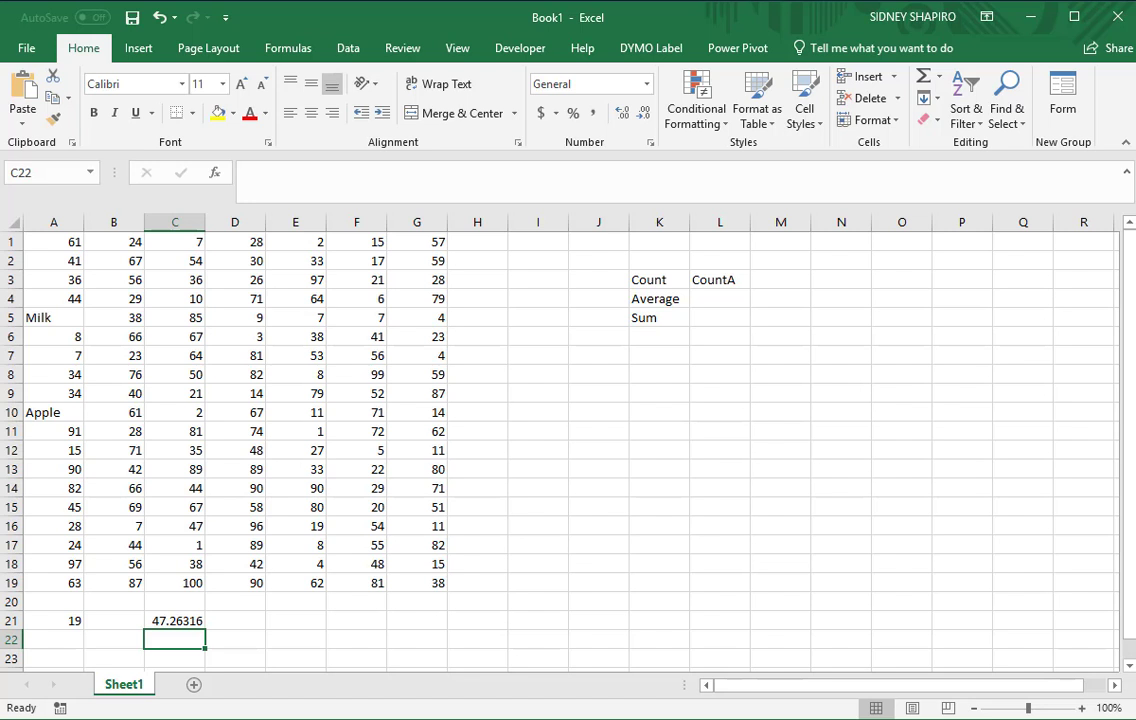
Step: Enter a SUM formula in cell C22 that totals the range C1:C19
type("=sum(")
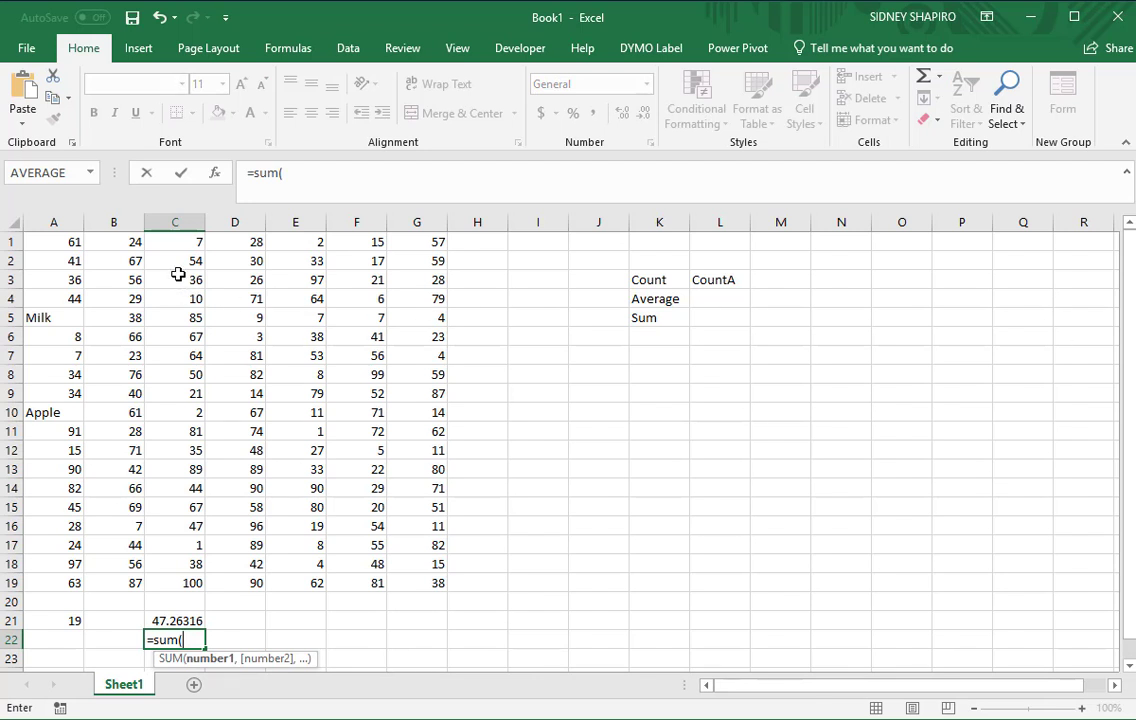
left_click_drag(175, 242, 180, 588)
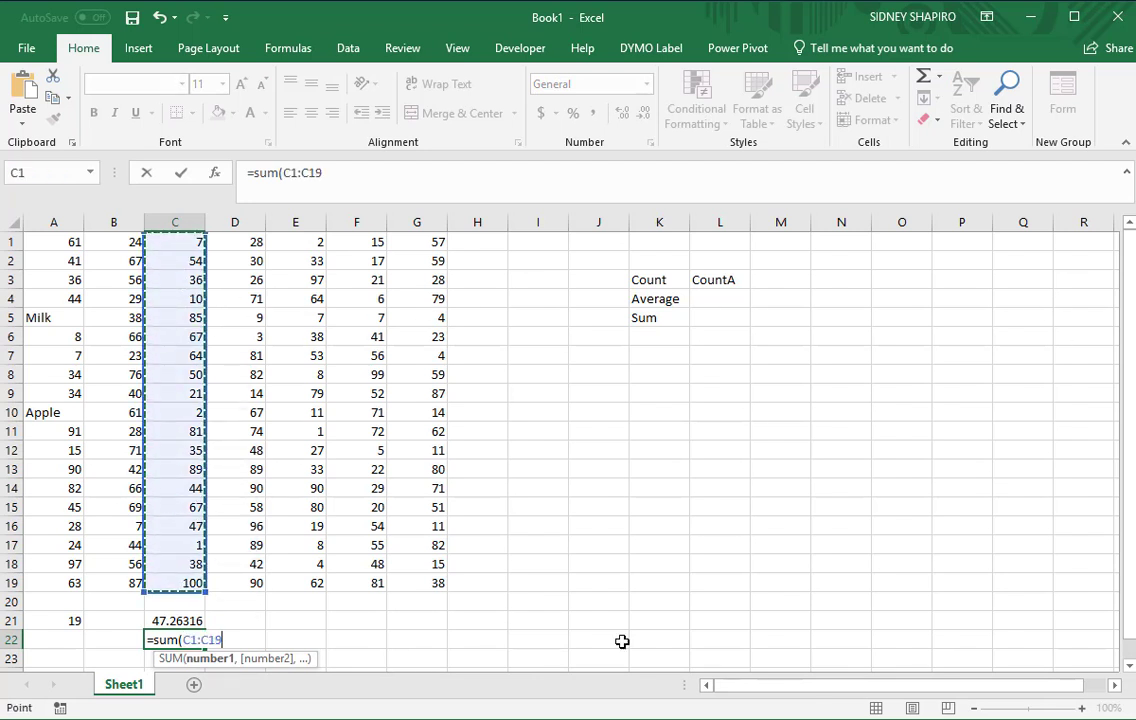
type(")")
key("Return")
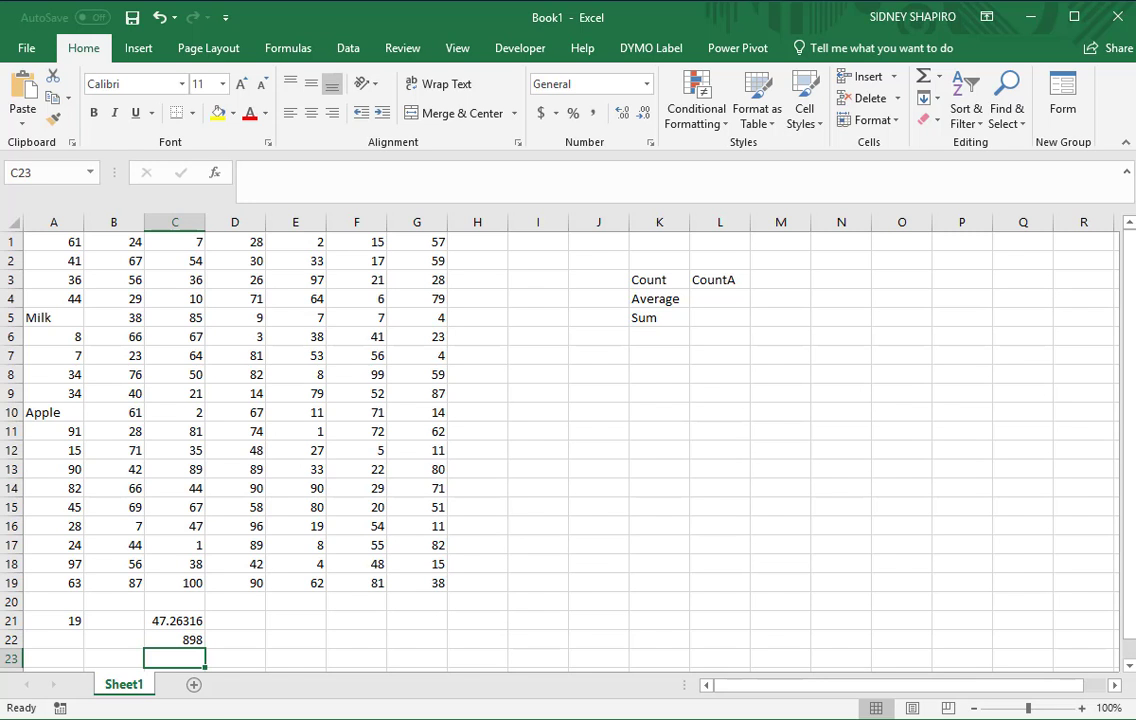
Step: Enter an AutoSum formula in cell I16 that totals A16:H16
left_click(528, 527)
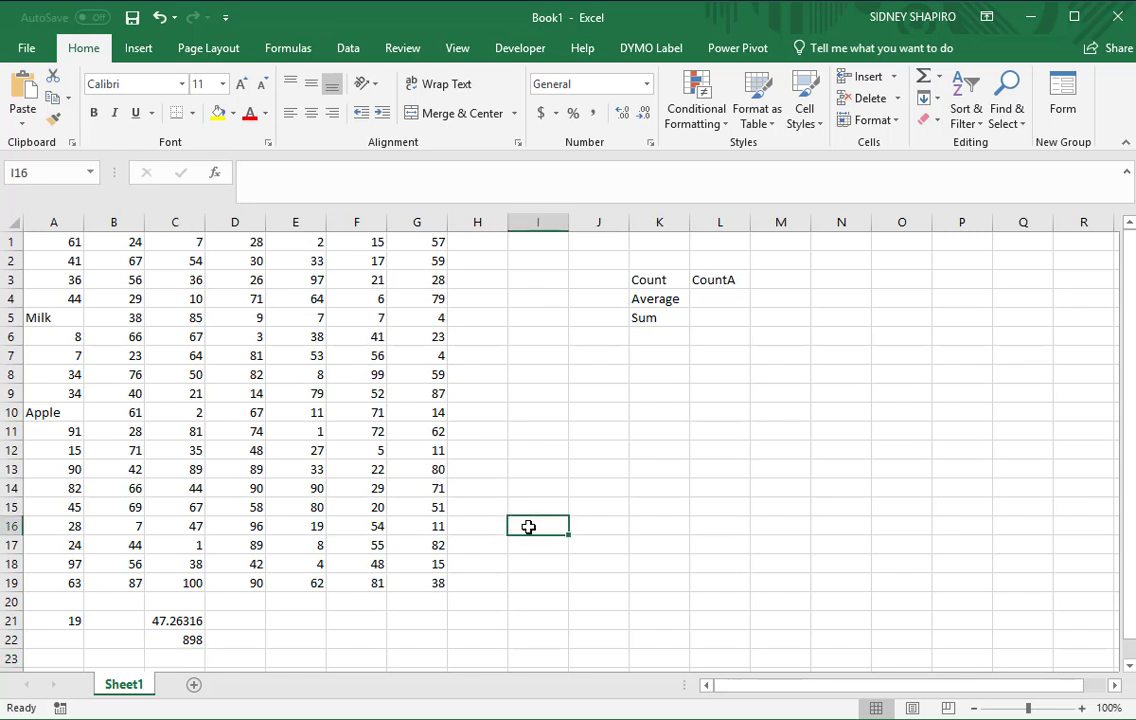
left_click(925, 80)
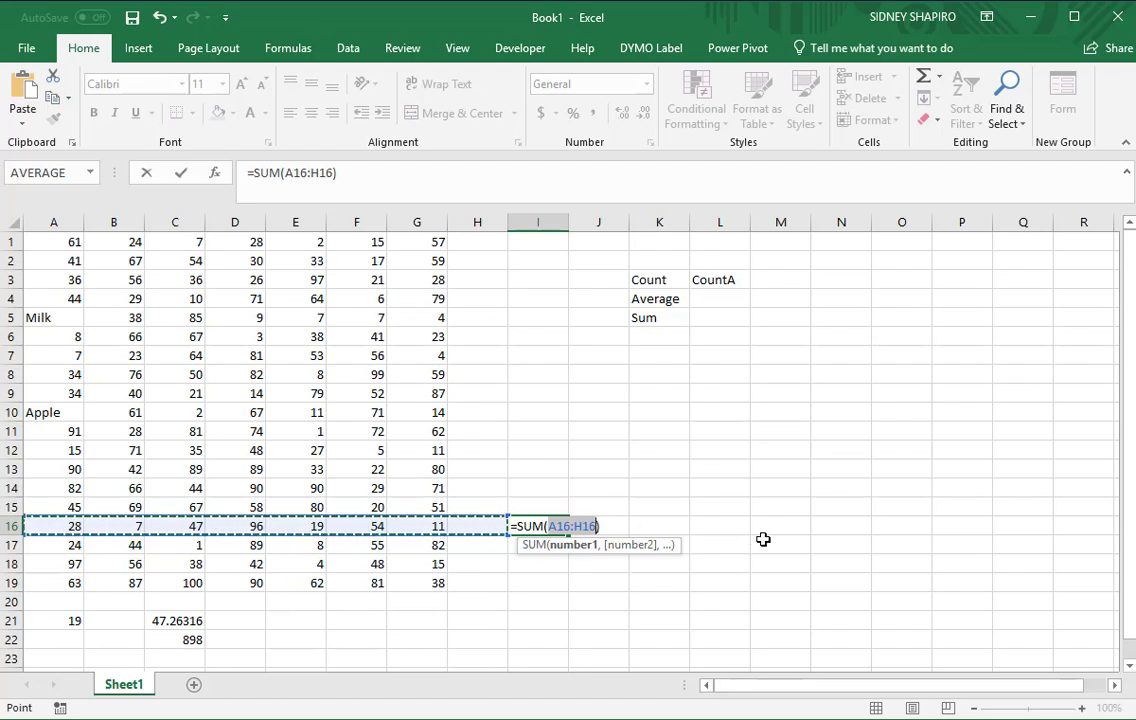
key("Return")
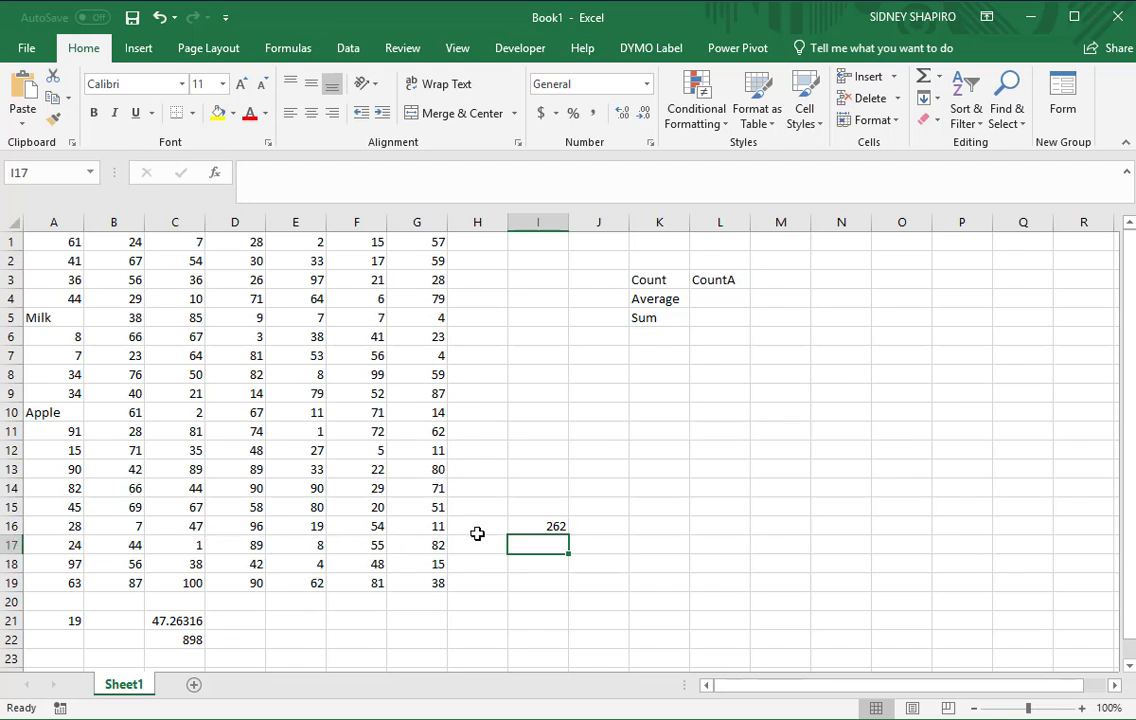
Step: Fill the I16 formula up to I3 and the formulas in C21:C22 across to column G
left_click(549, 527)
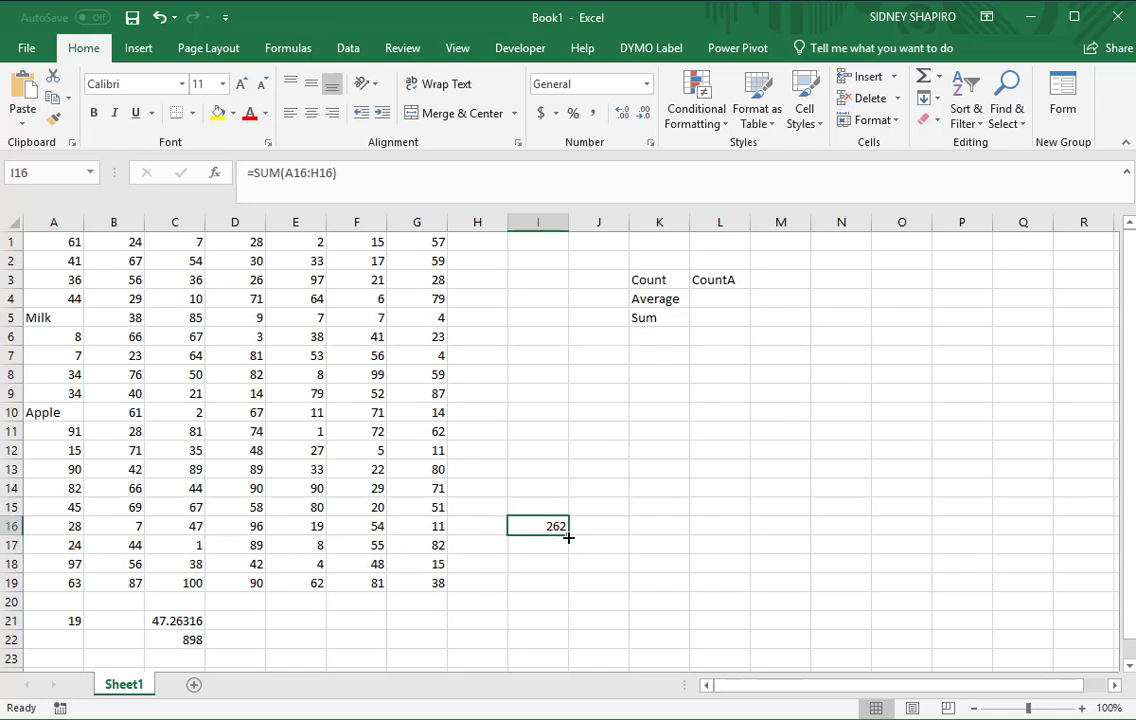
left_click_drag(567, 535, 538, 279)
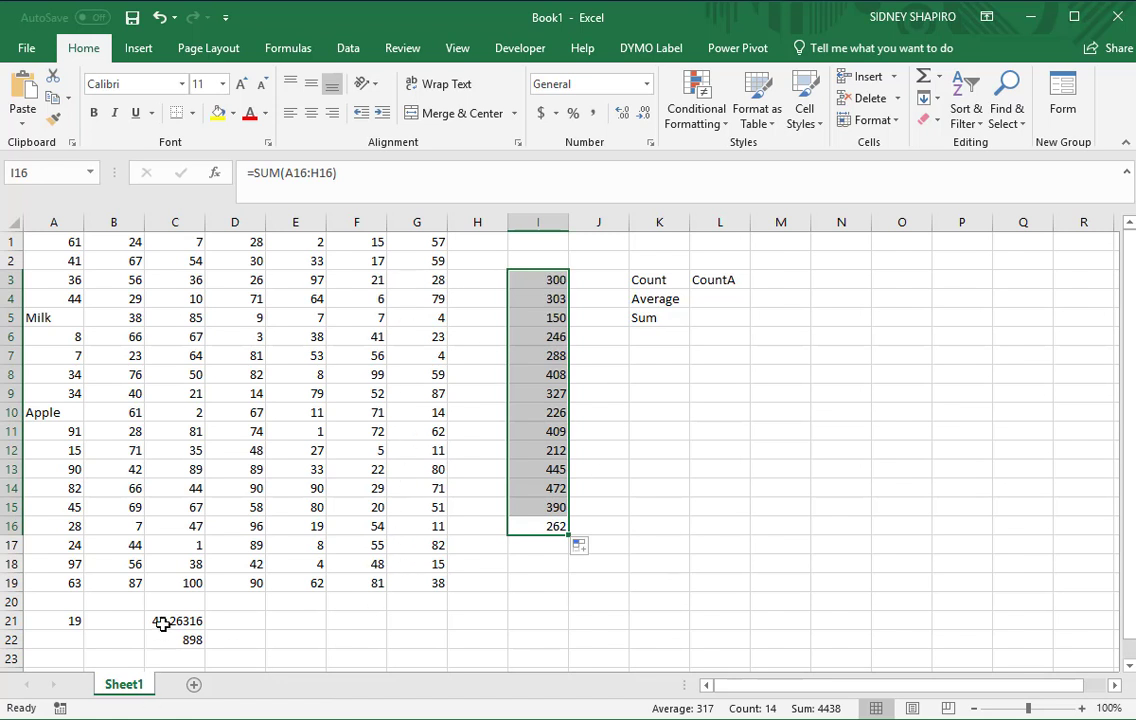
left_click_drag(163, 622, 451, 653)
left_click(527, 622)
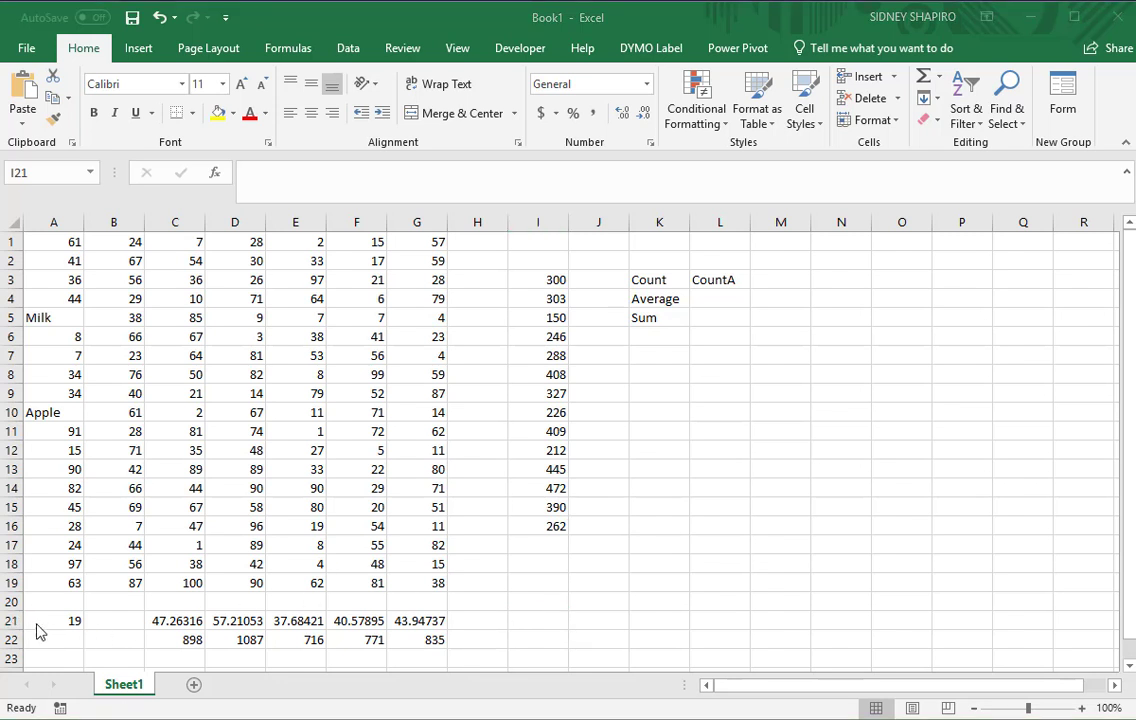
Step: Clear the formula results in rows 21 and 22 and the row sums in column I
left_click_drag(57, 621, 546, 641)
key("Delete")
left_click_drag(537, 259, 580, 642)
key("Delete")
left_click(591, 548)
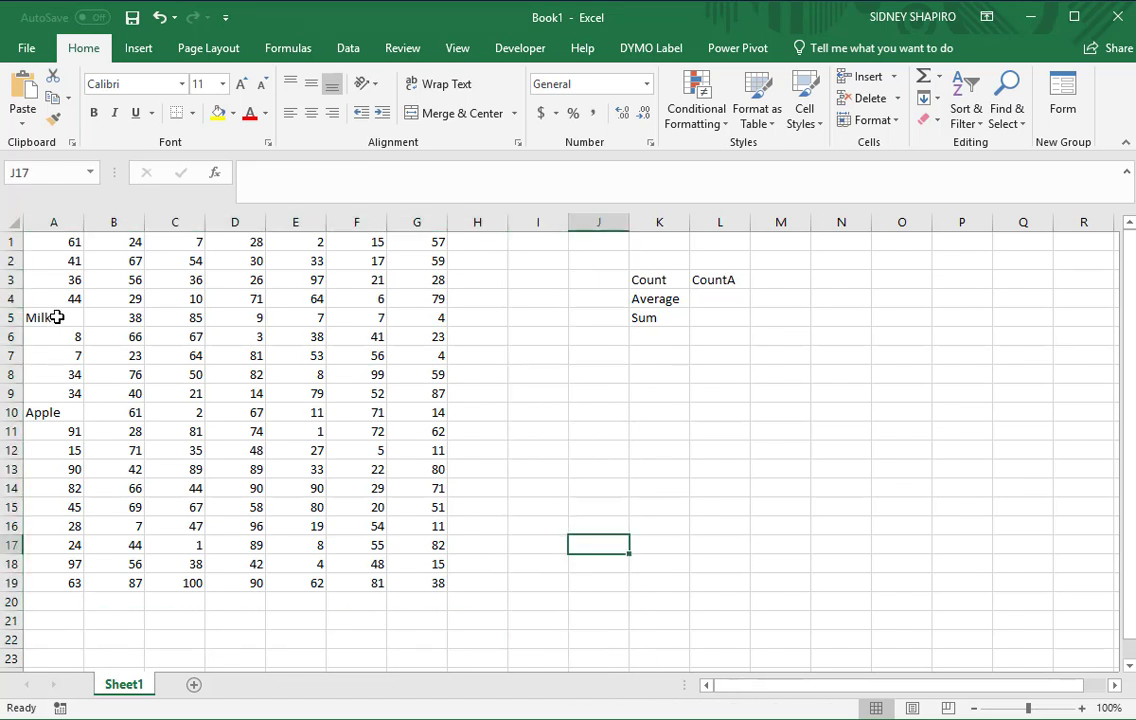
Step: Replace the text Milk in A5 with 5 and Apple in A10 with 6
left_click(57, 317)
type("5")
left_click(62, 410)
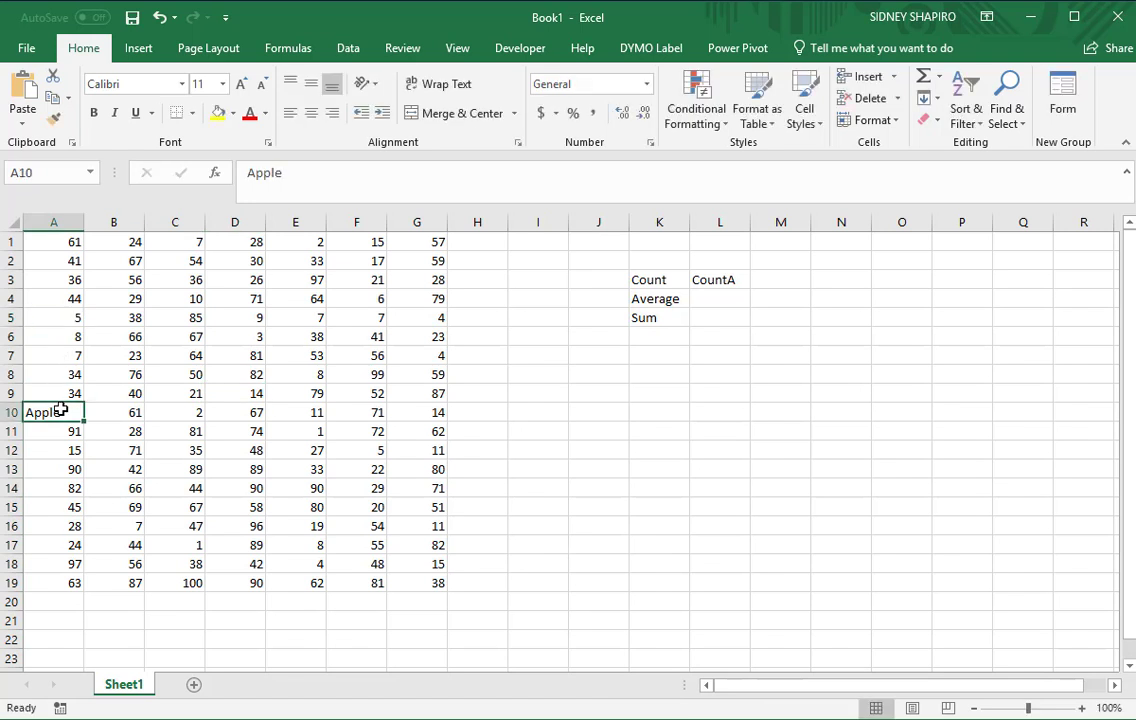
type("6")
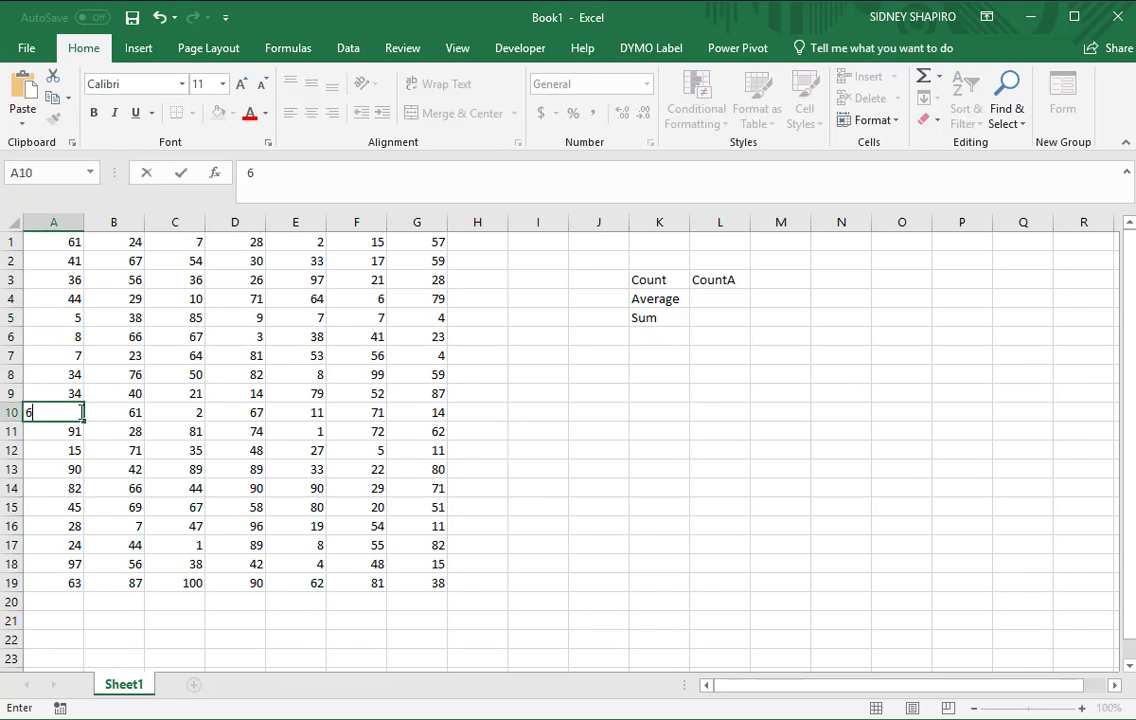
left_click(522, 430)
Step: Enter the labels countif, averageif and sumif in cells K7 to K9
left_click(664, 367)
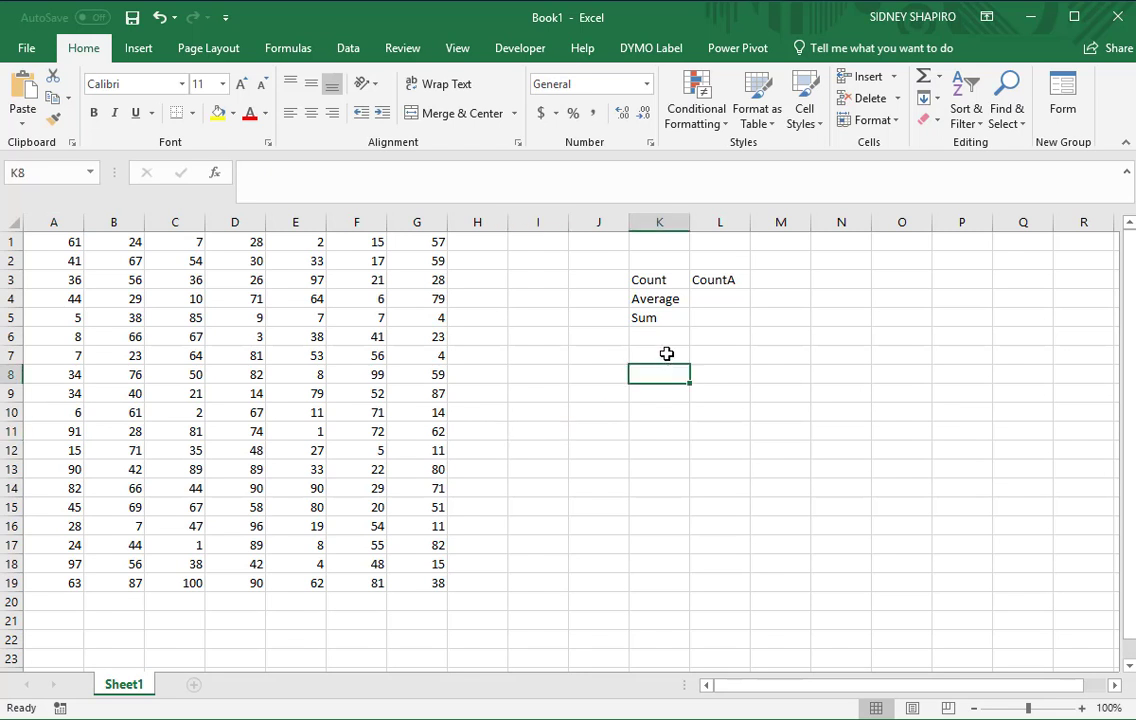
left_click(666, 354)
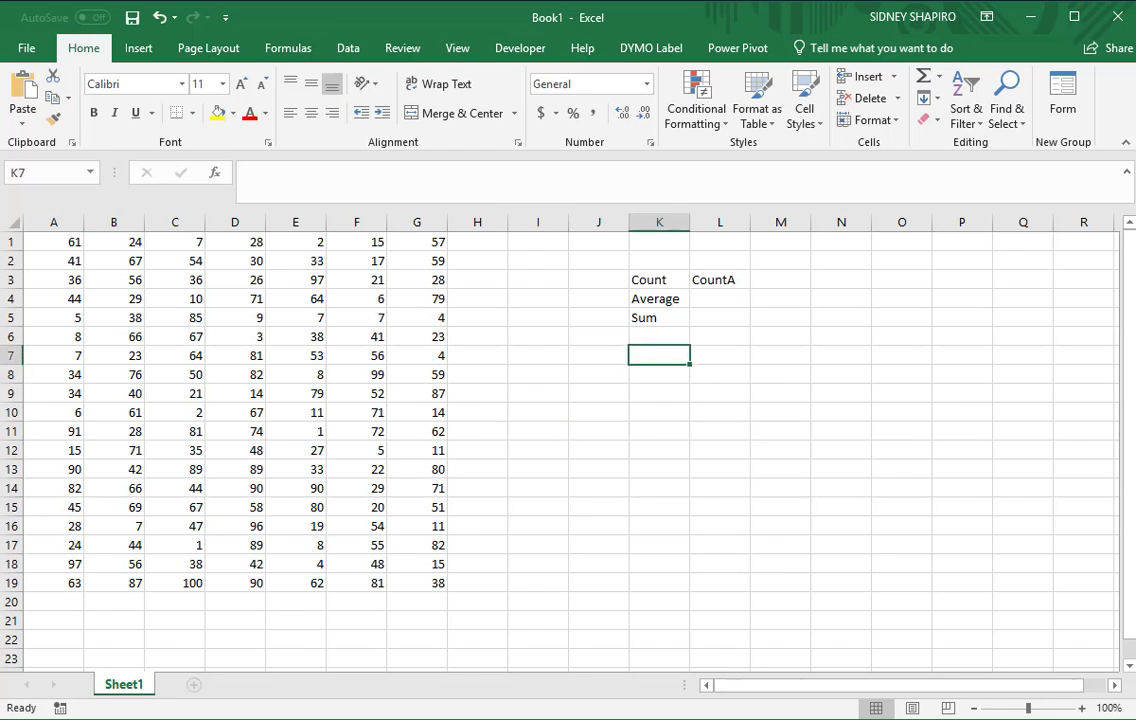
type("countif")
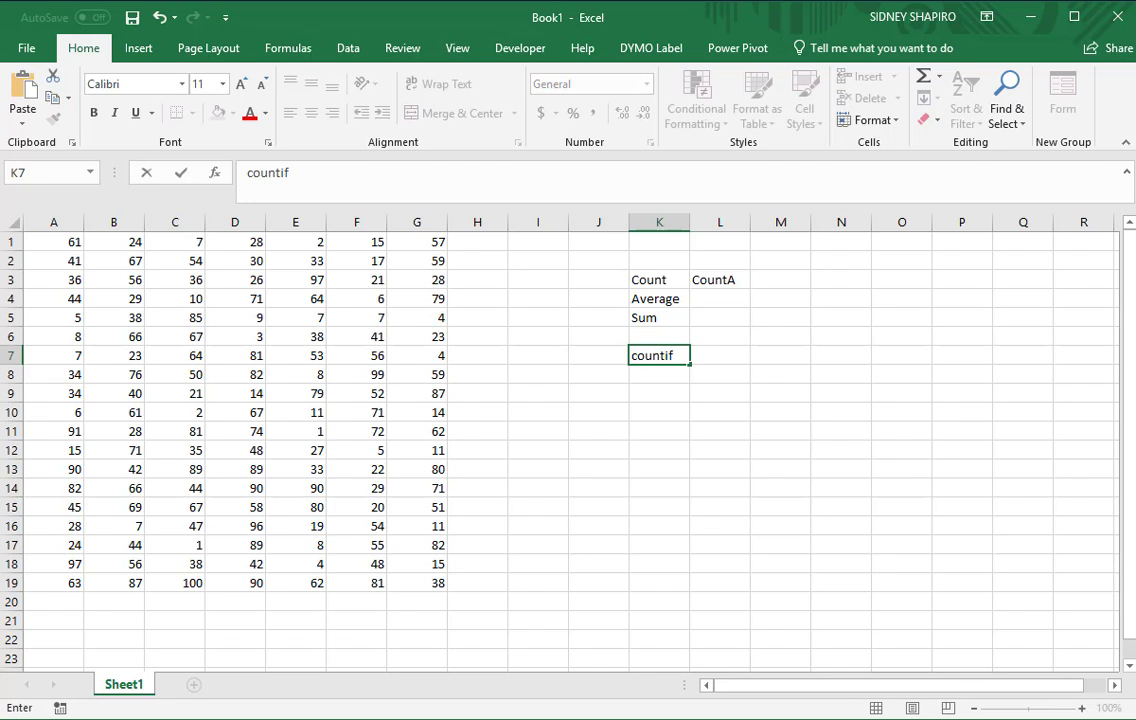
key("Return")
type("ae")
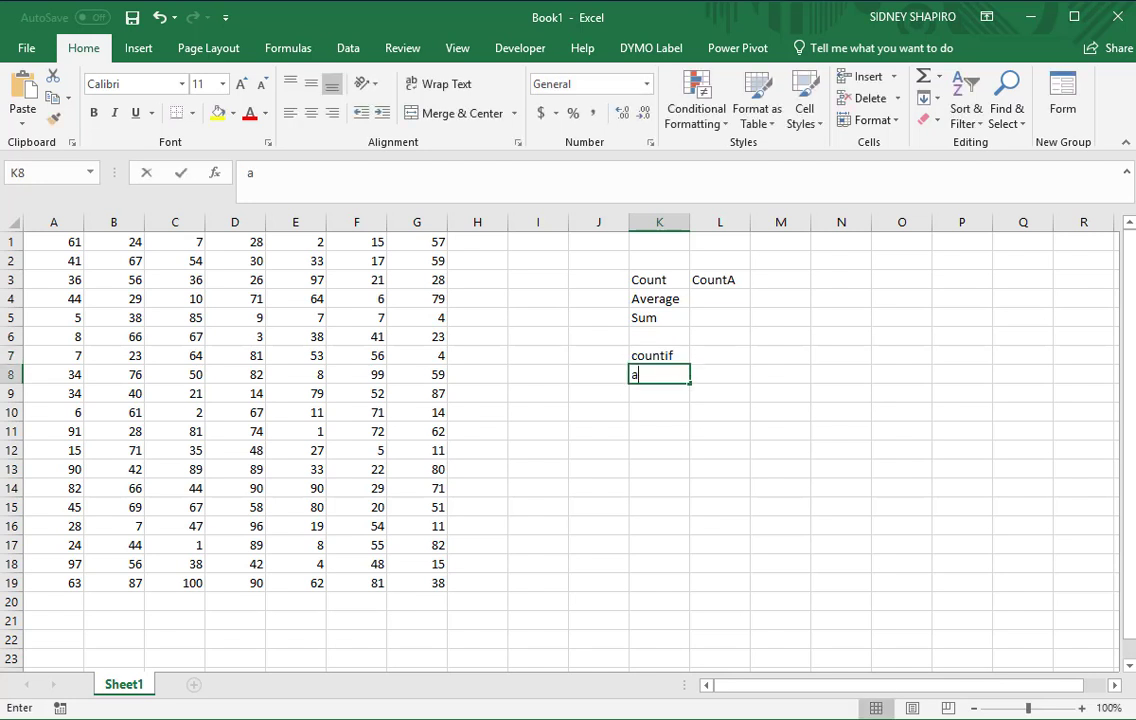
type("age")
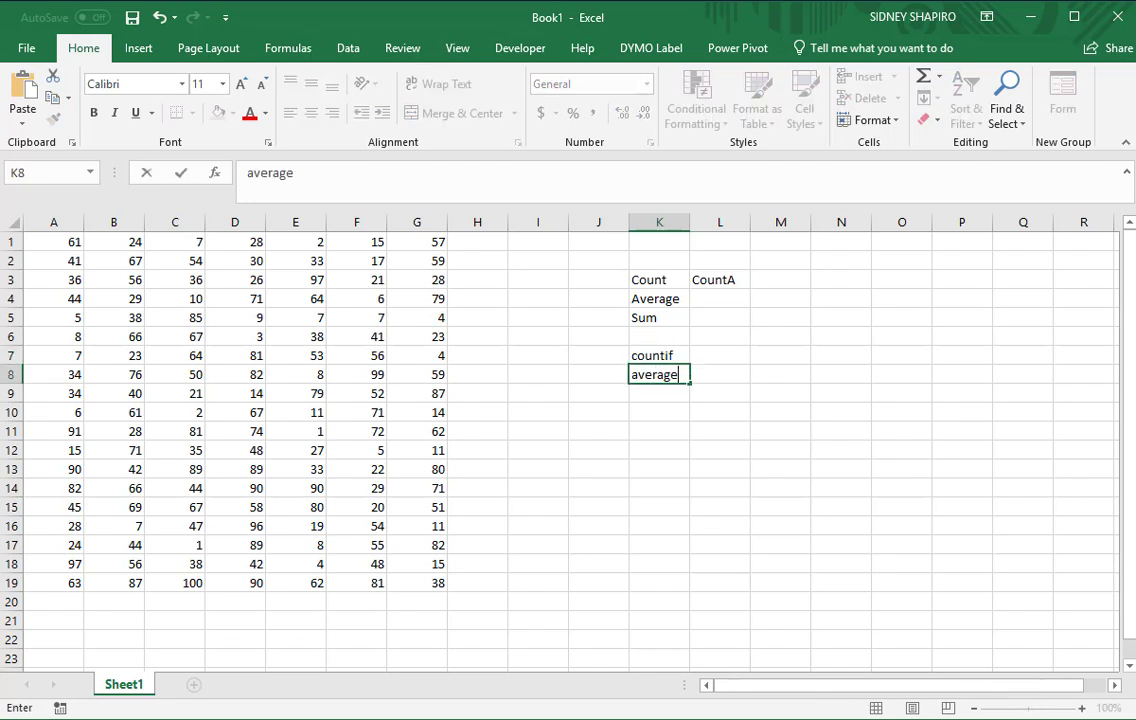
type("if")
key("Return")
type("sumif")
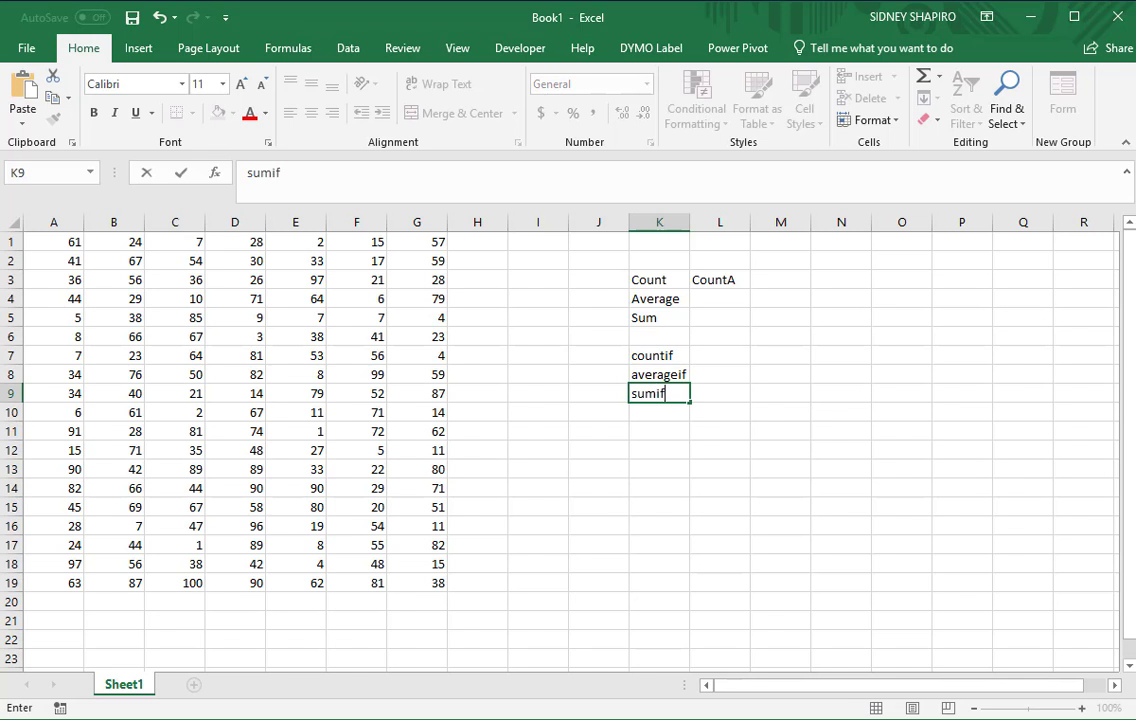
key("Return")
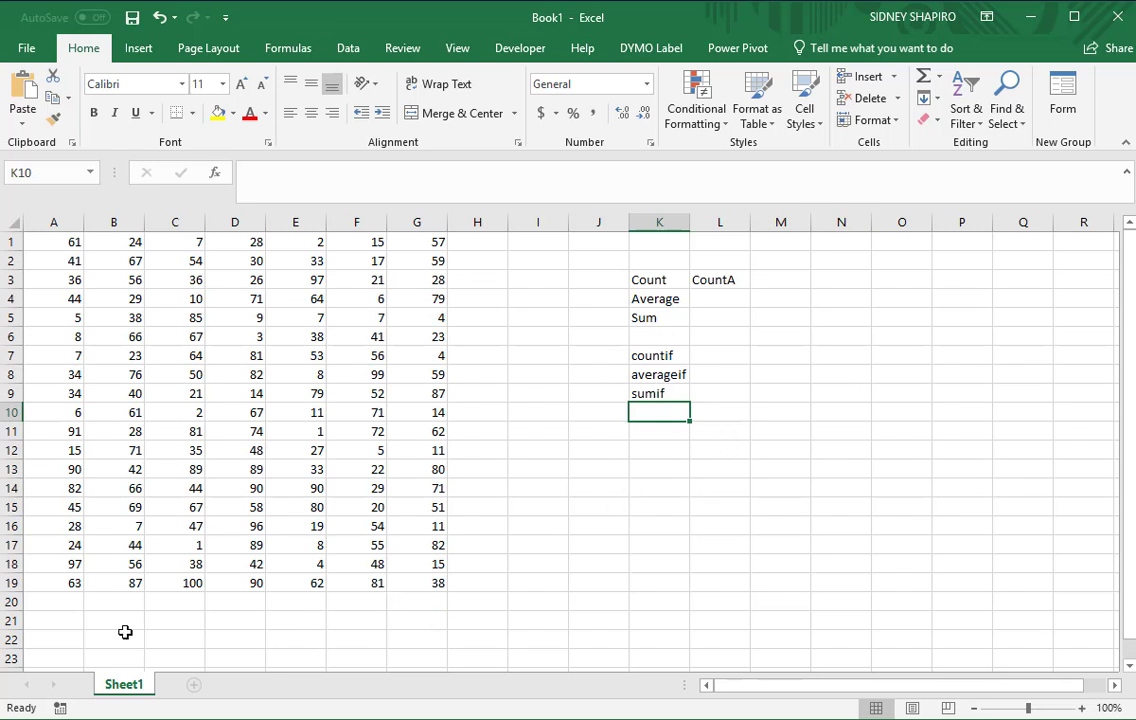
Step: Enter a COUNTIF formula in cell K13 for the range A1:G19 with the criterion ">=5"
left_click(652, 472)
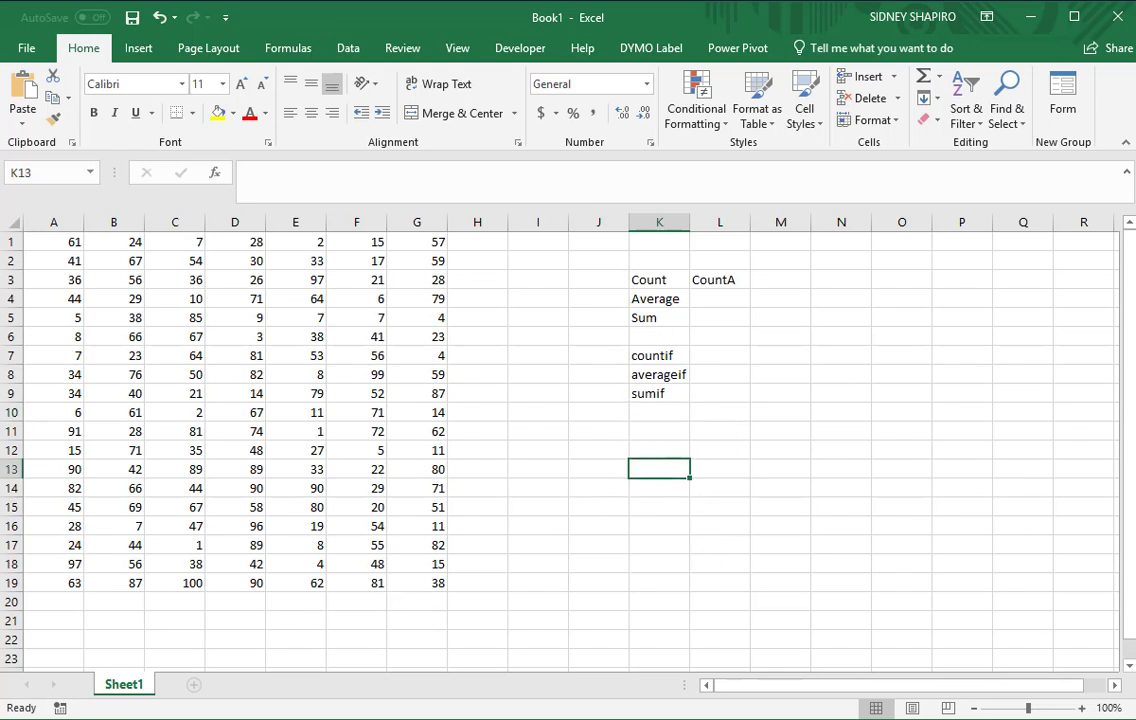
type("=")
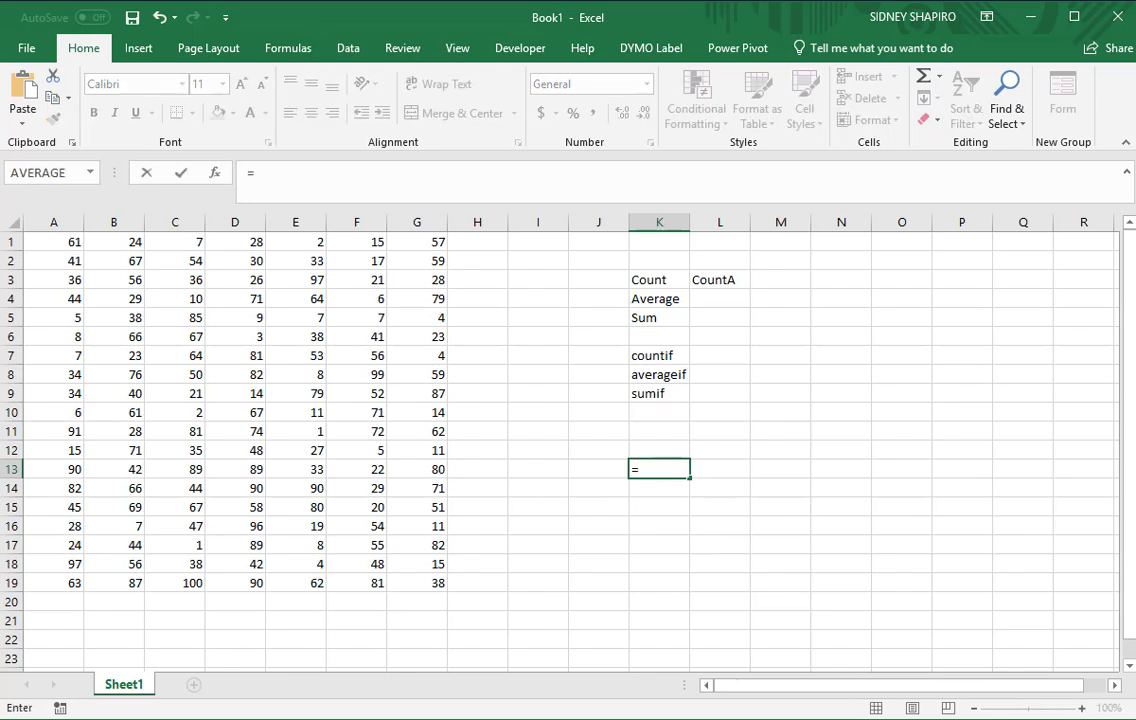
type("countif")
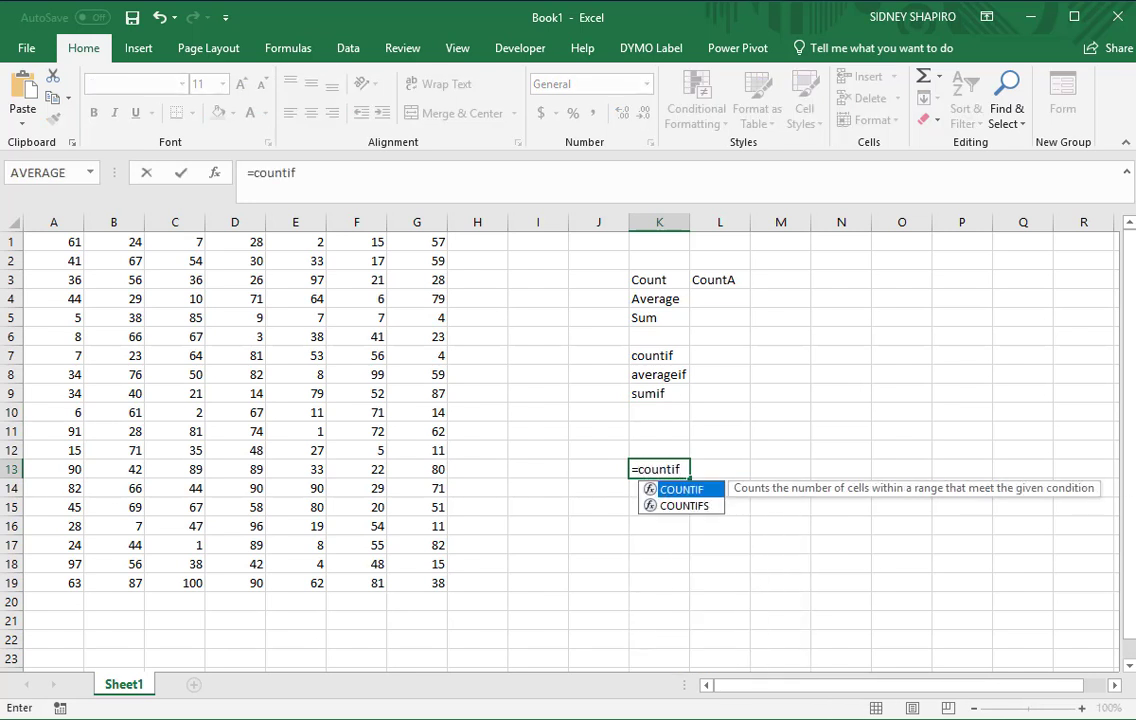
type("(")
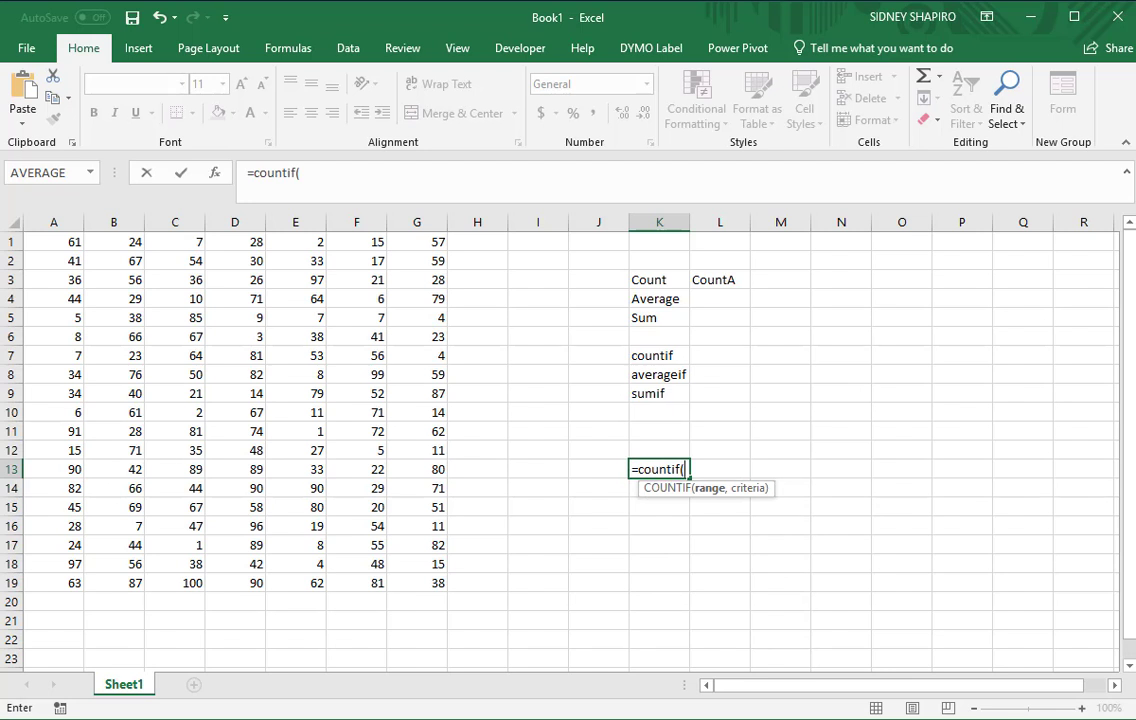
left_click_drag(60, 243, 423, 574)
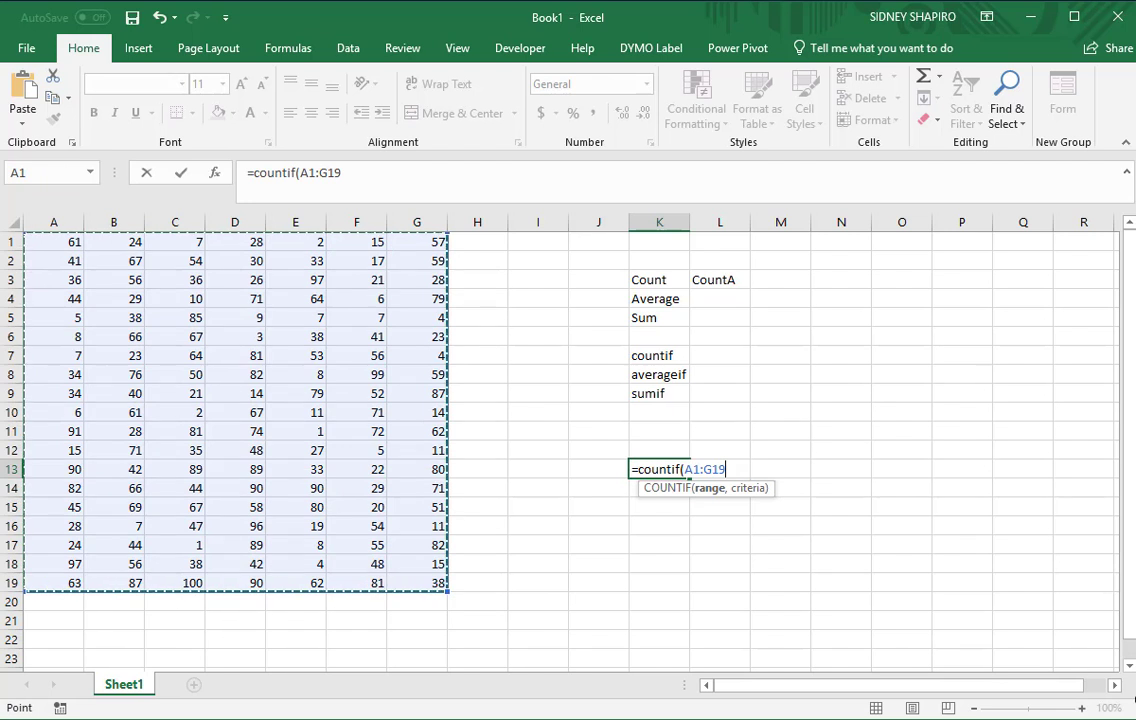
type(",")
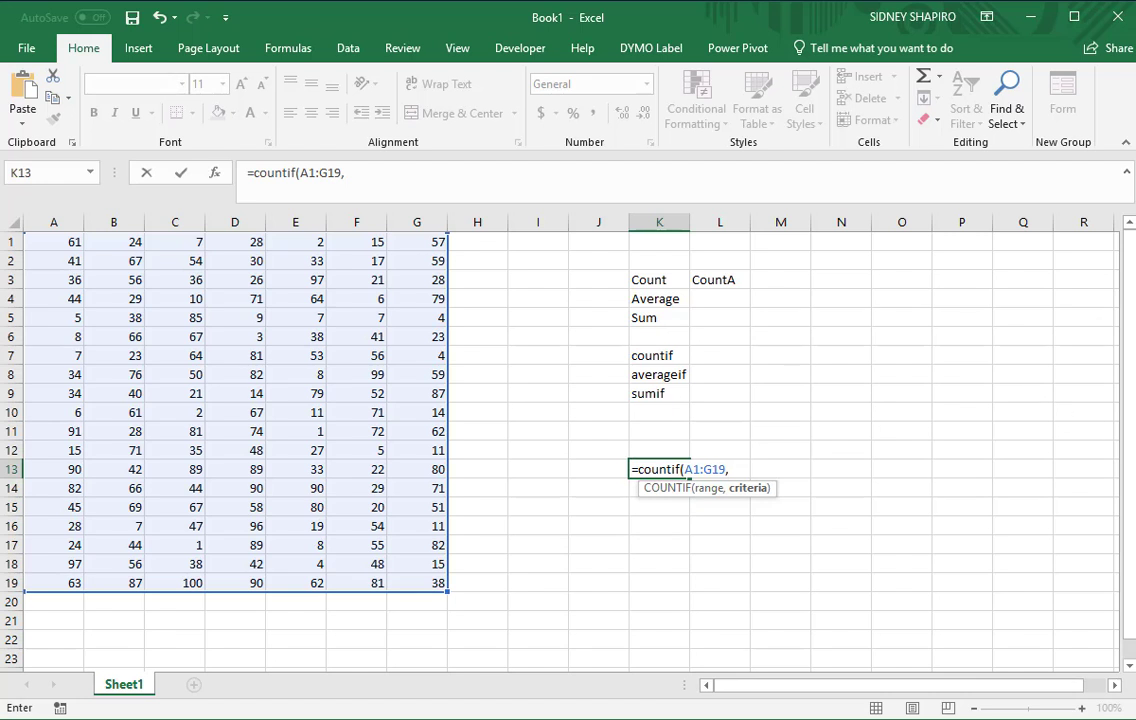
left_click(352, 174)
type("\"")
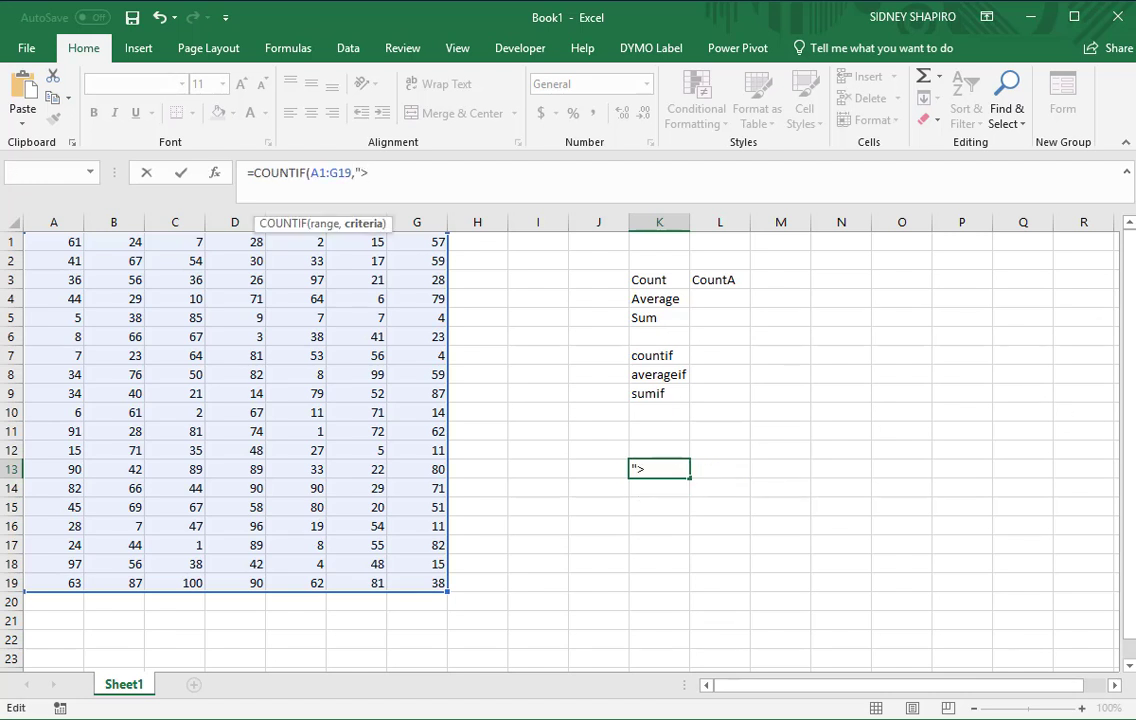
type(">=5\"")
key("Return")
Step: Change the criterion of the COUNTIF formula in K13 to ">=50"
left_click(659, 469)
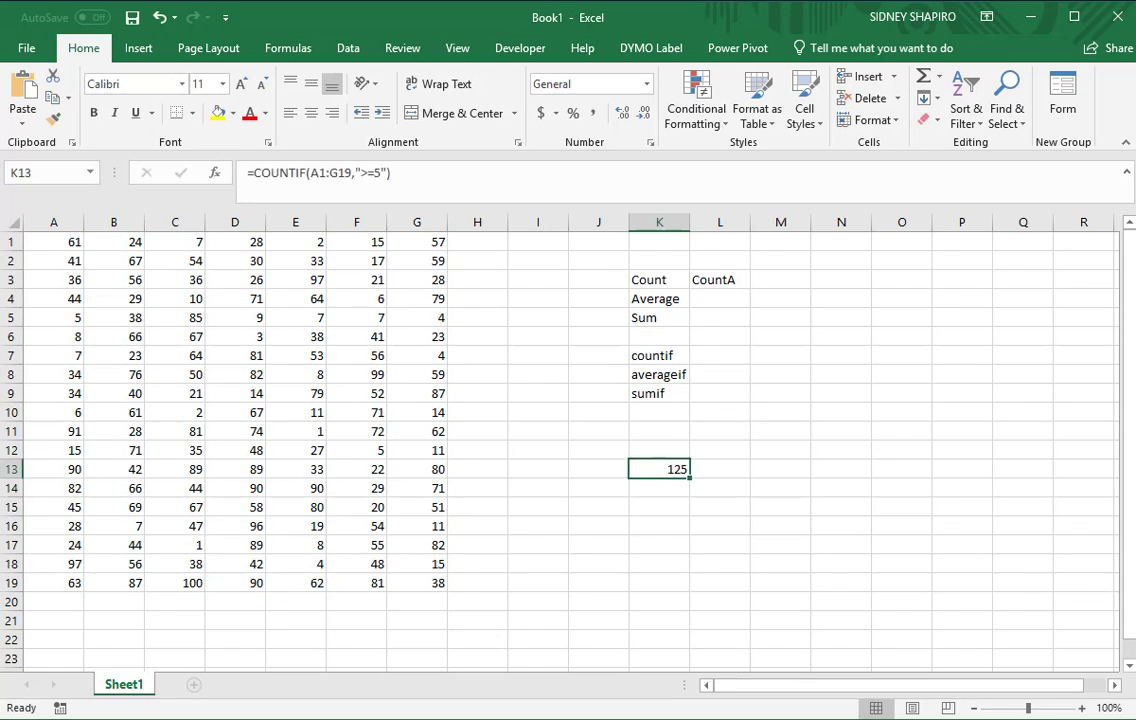
left_click(337, 173)
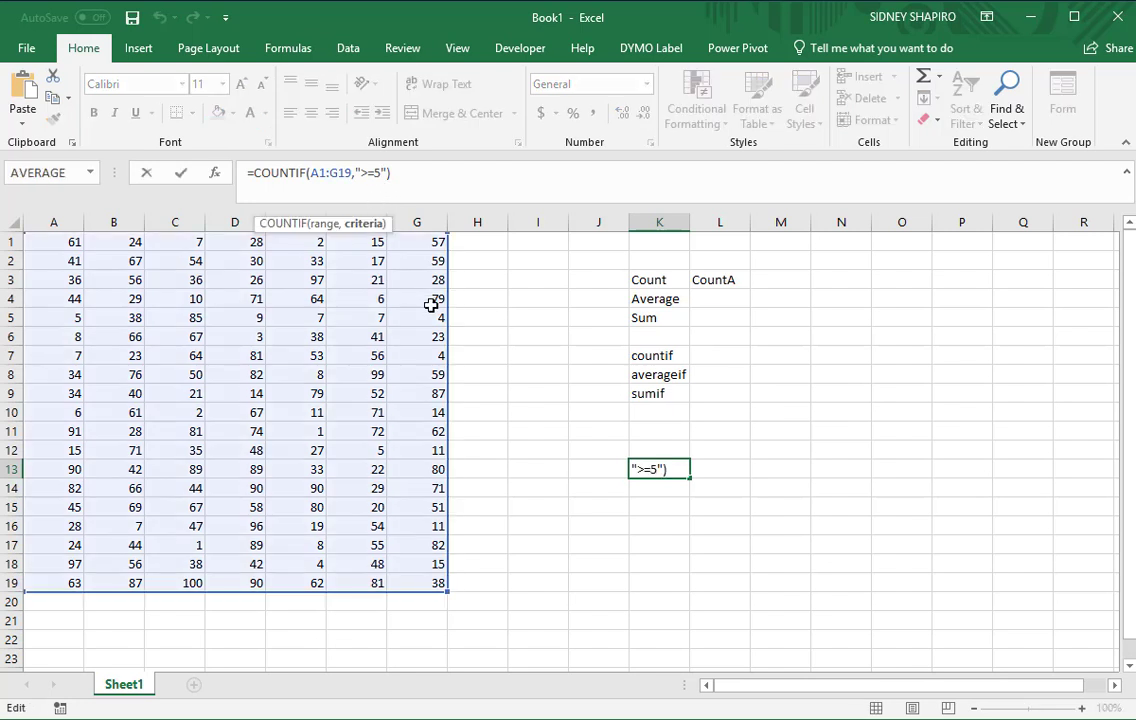
type("0")
key("Return")
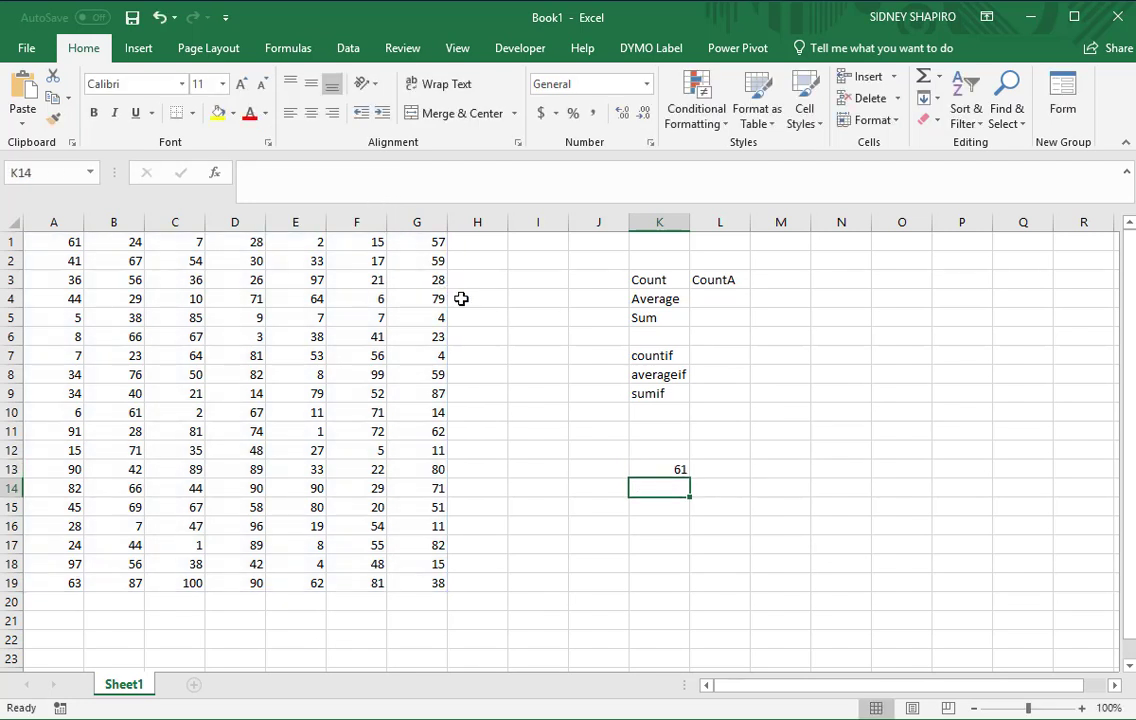
left_click(651, 468)
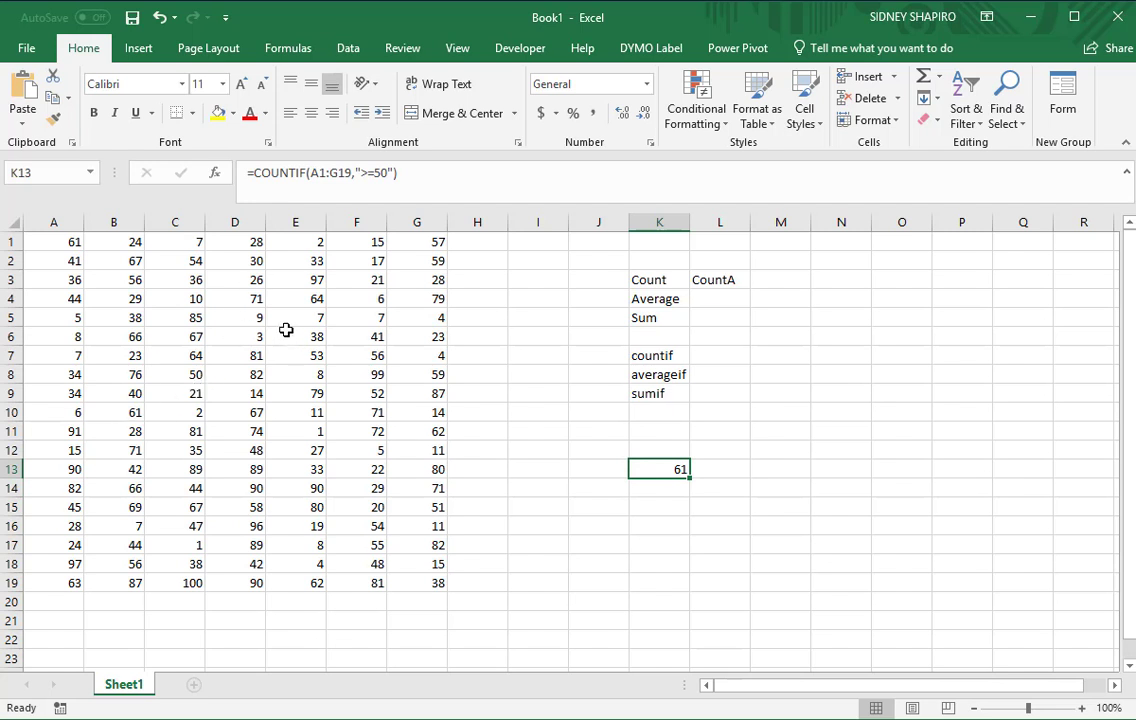
left_click(801, 489)
Step: Enter an AVERAGEIF formula in cell K14 for the range A1:G19 with the criterion ">=50"
left_click(664, 489)
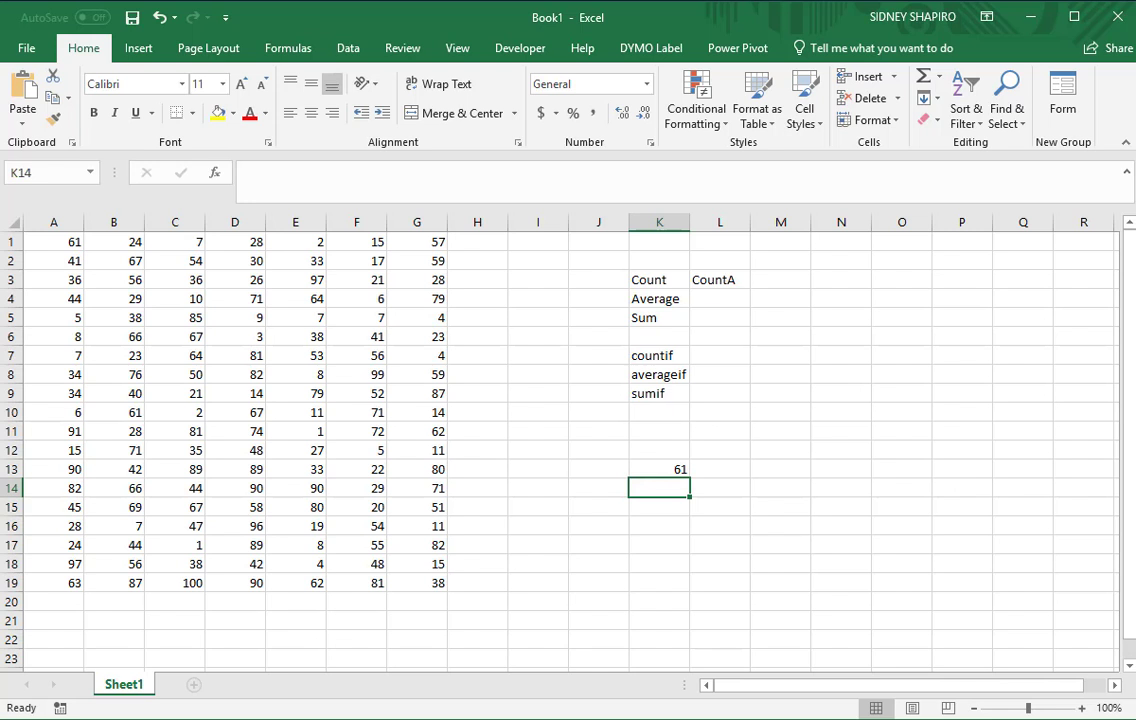
type("=aver")
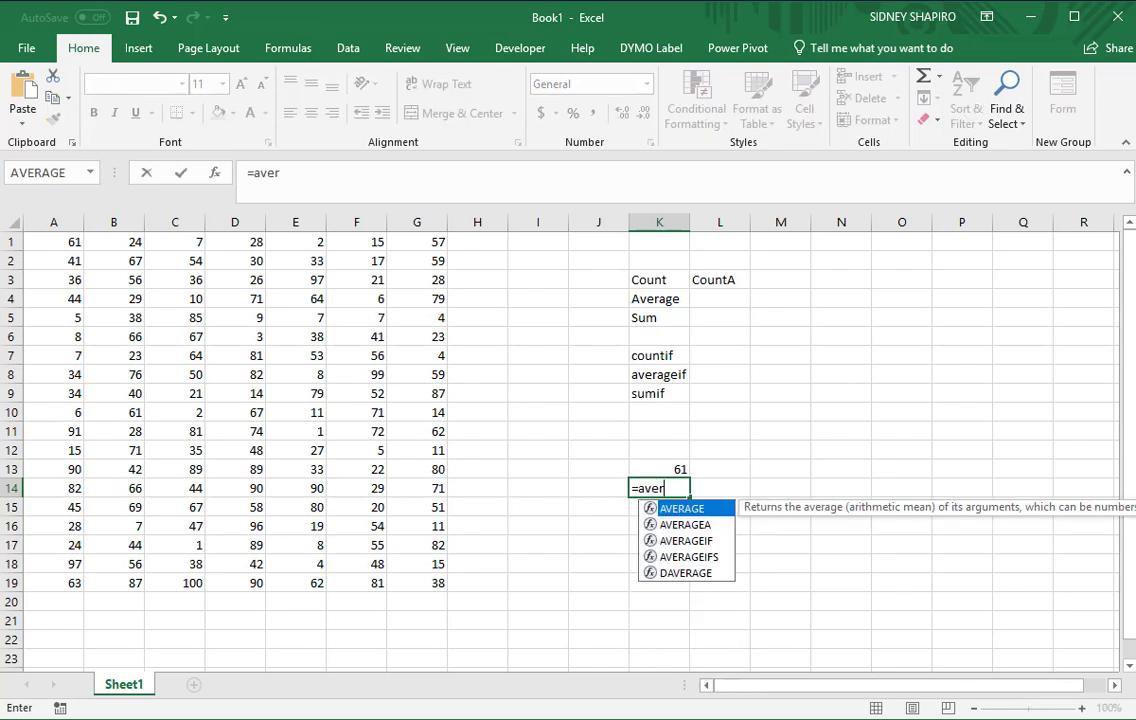
type("ageif")
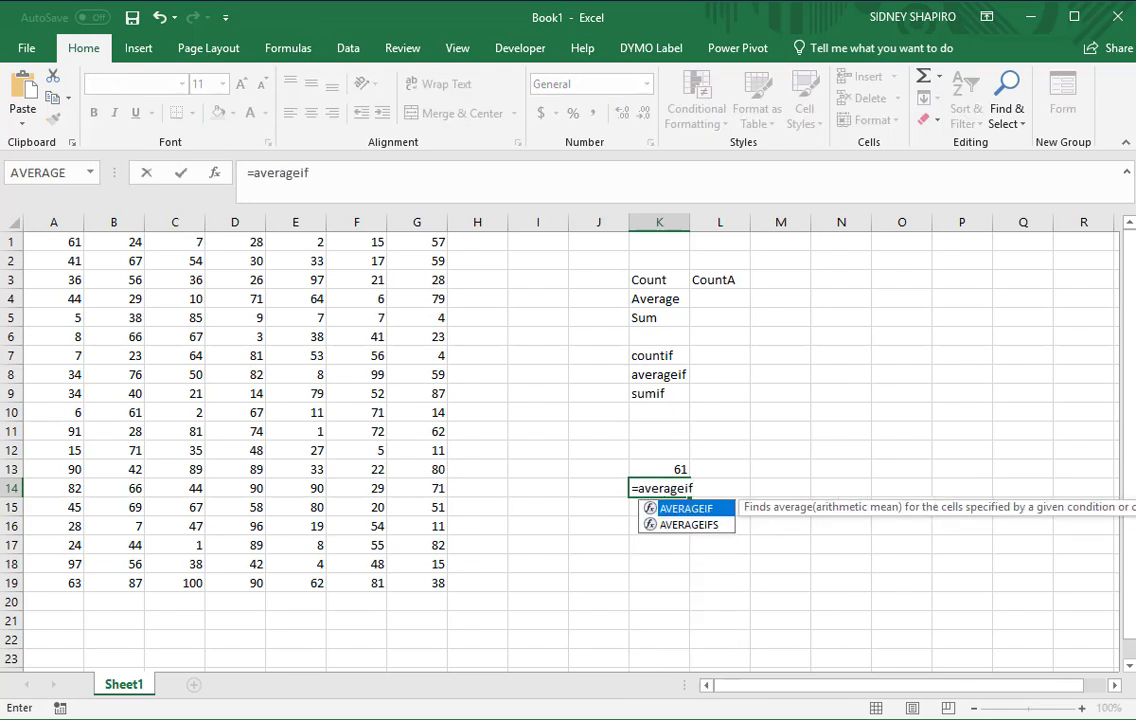
type("(")
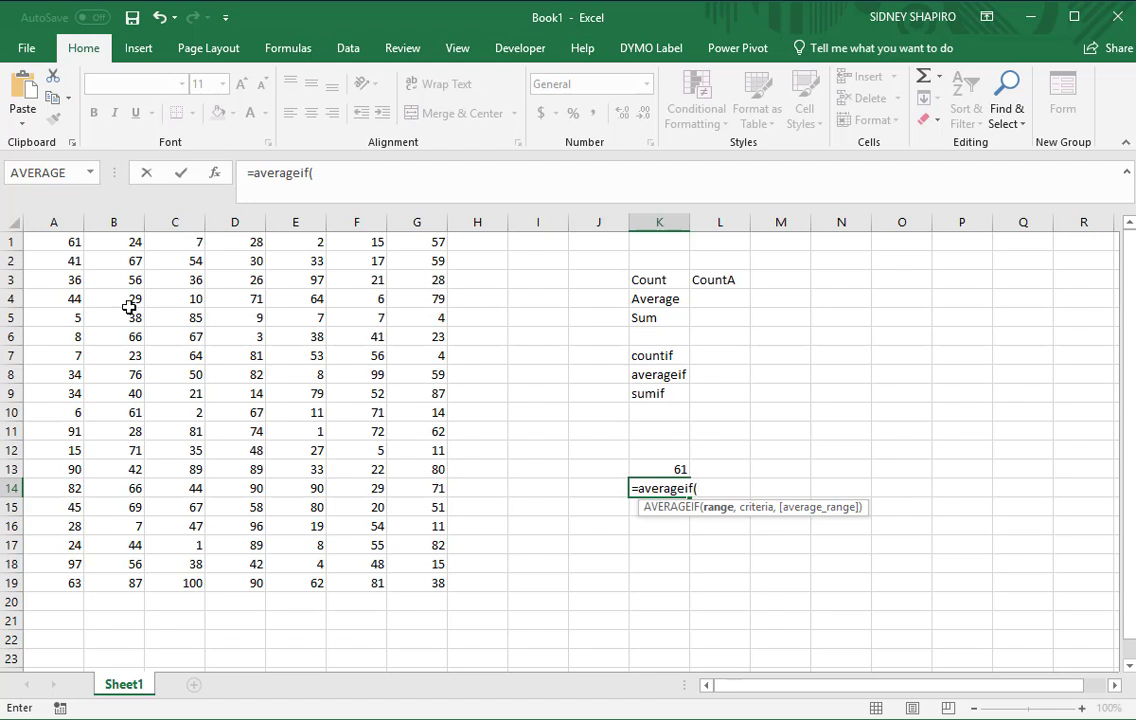
left_click_drag(41, 246, 439, 581)
type(",\">=")
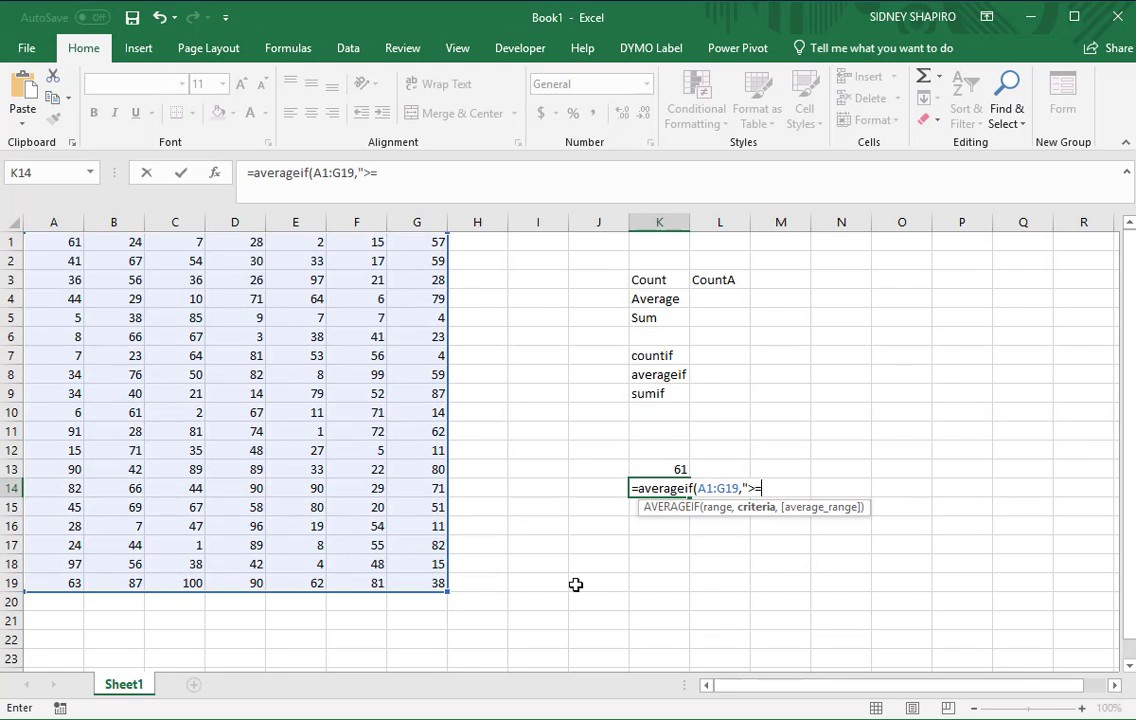
type("50\")")
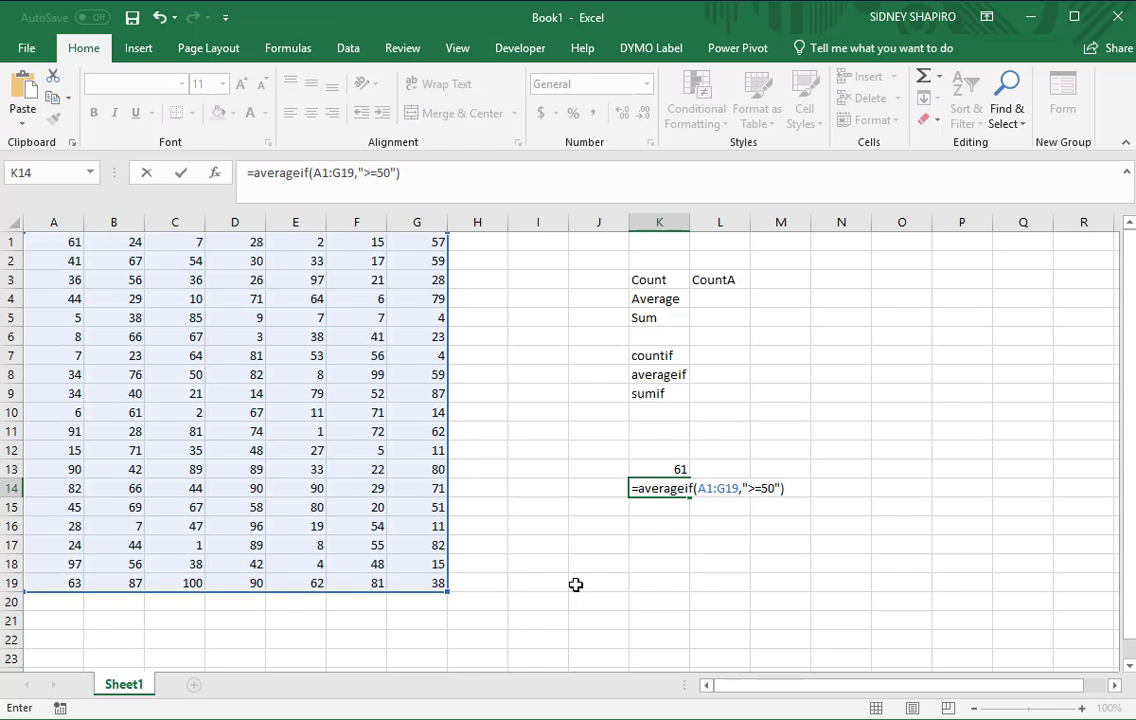
key("Return")
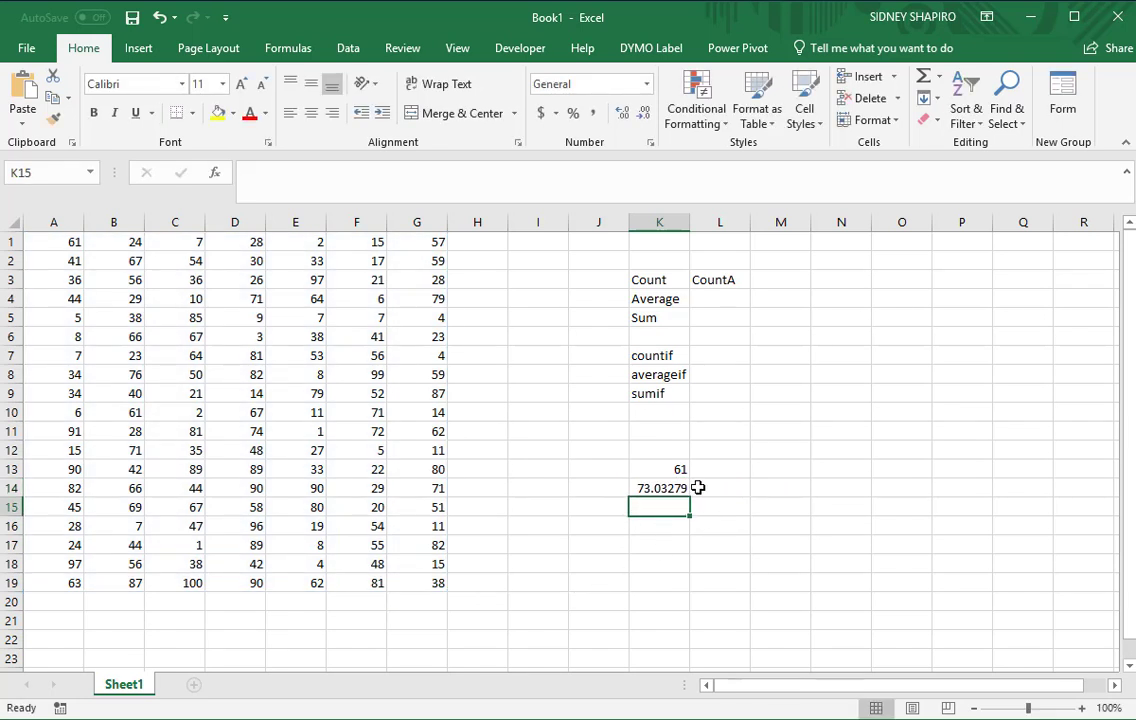
Step: Enter an AVERAGE formula in cell J4, beside the Average label, for the range A1:G19
left_click(602, 298)
type("=ave")
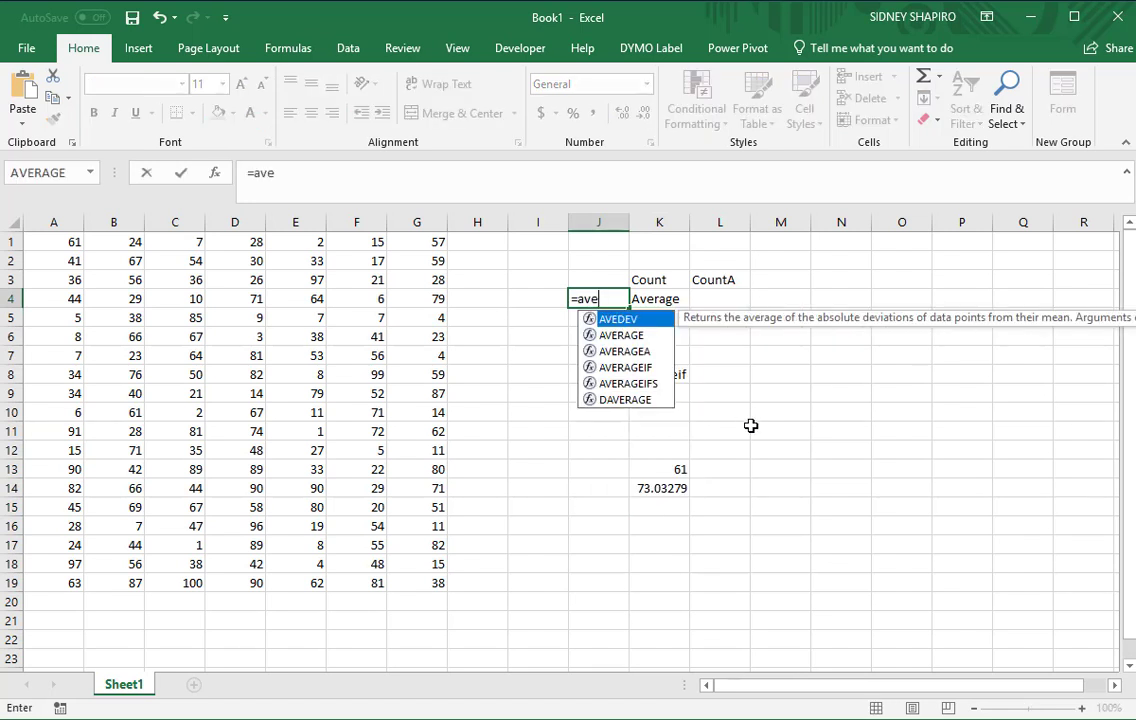
type("rage(")
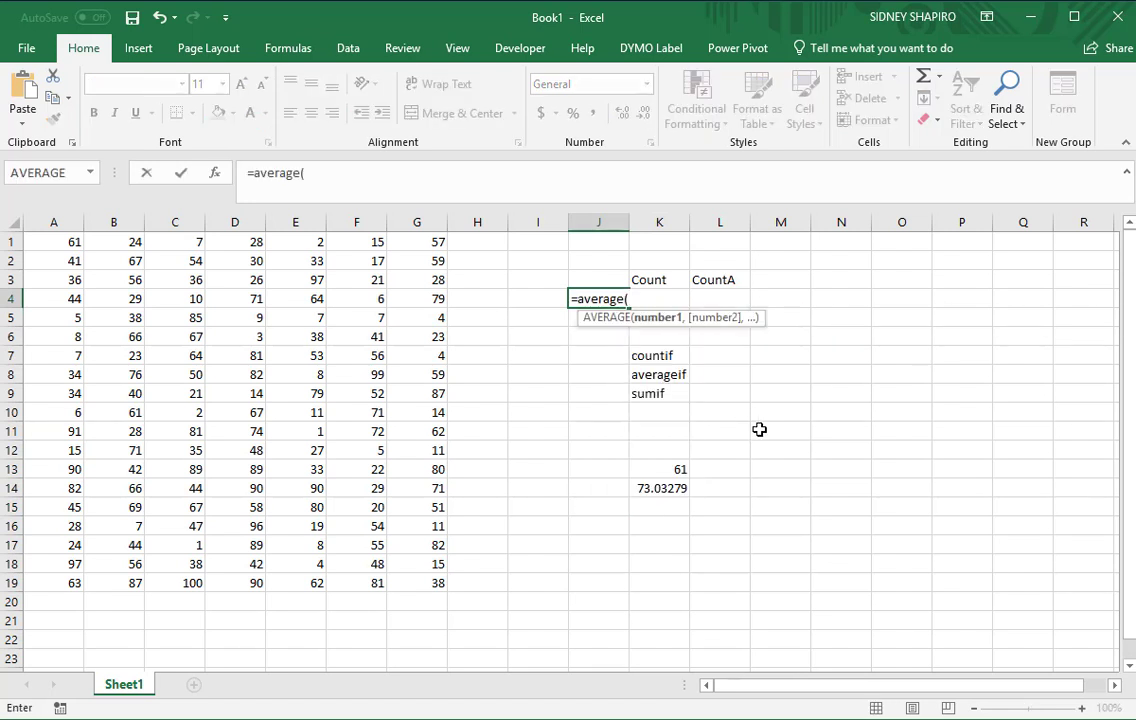
left_click_drag(60, 242, 431, 583)
key("Return")
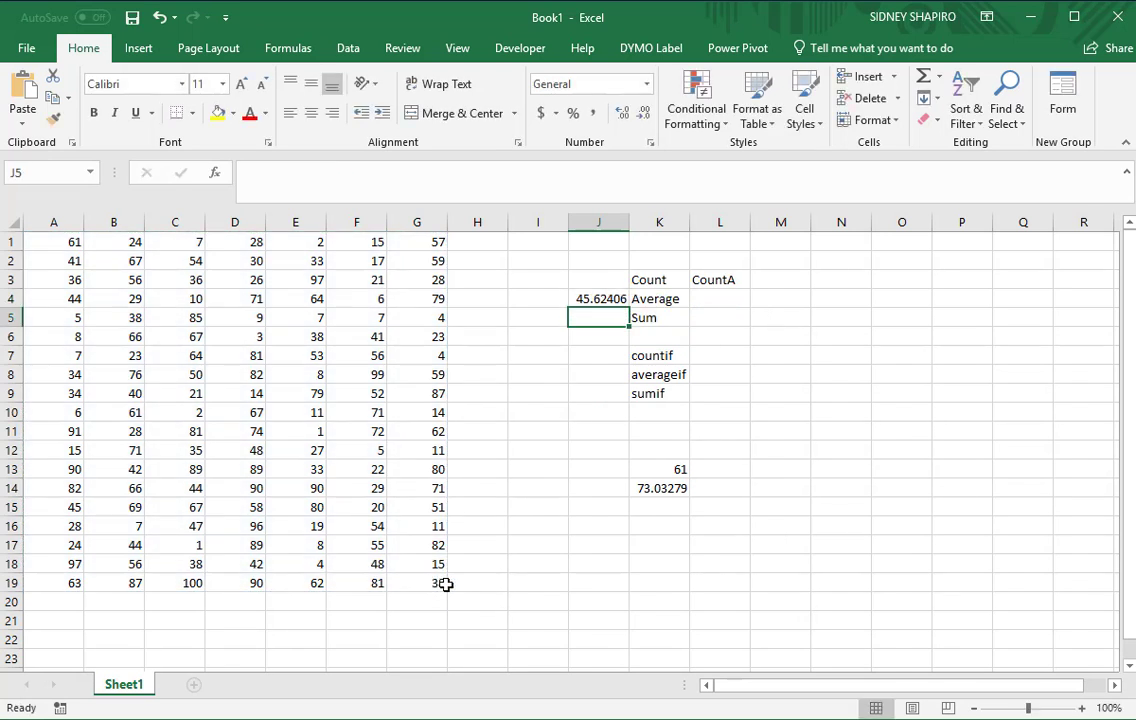
Step: Enter a COUNT formula in cell J3, beside the Count label, for the range A1:G19
left_click(613, 281)
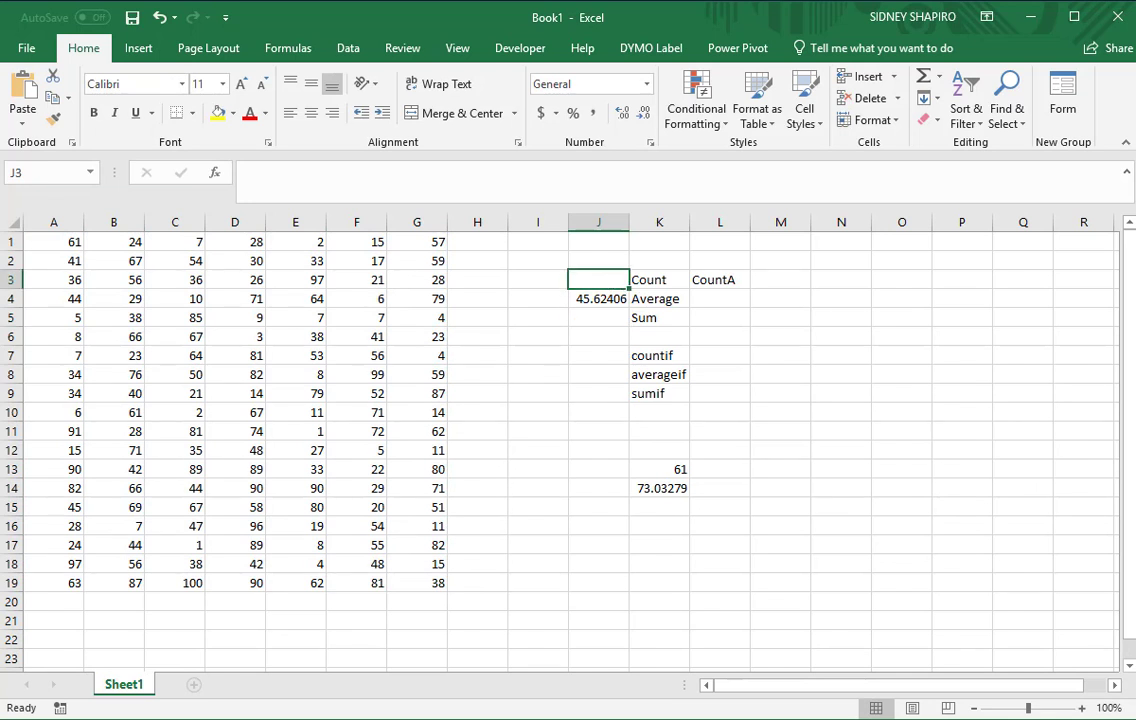
type("=count(")
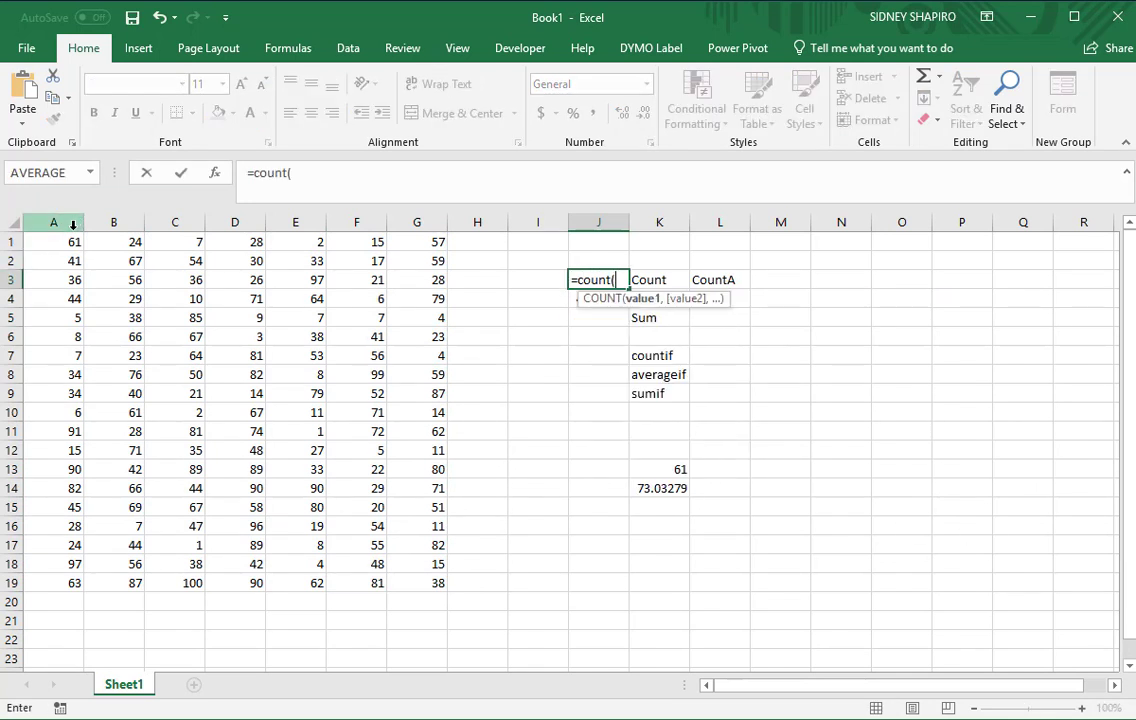
left_click_drag(55, 243, 443, 582)
key("Return")
Step: Enter a SUM formula in cell J5, beside the Sum label, for the range A1:G19
left_click(580, 314)
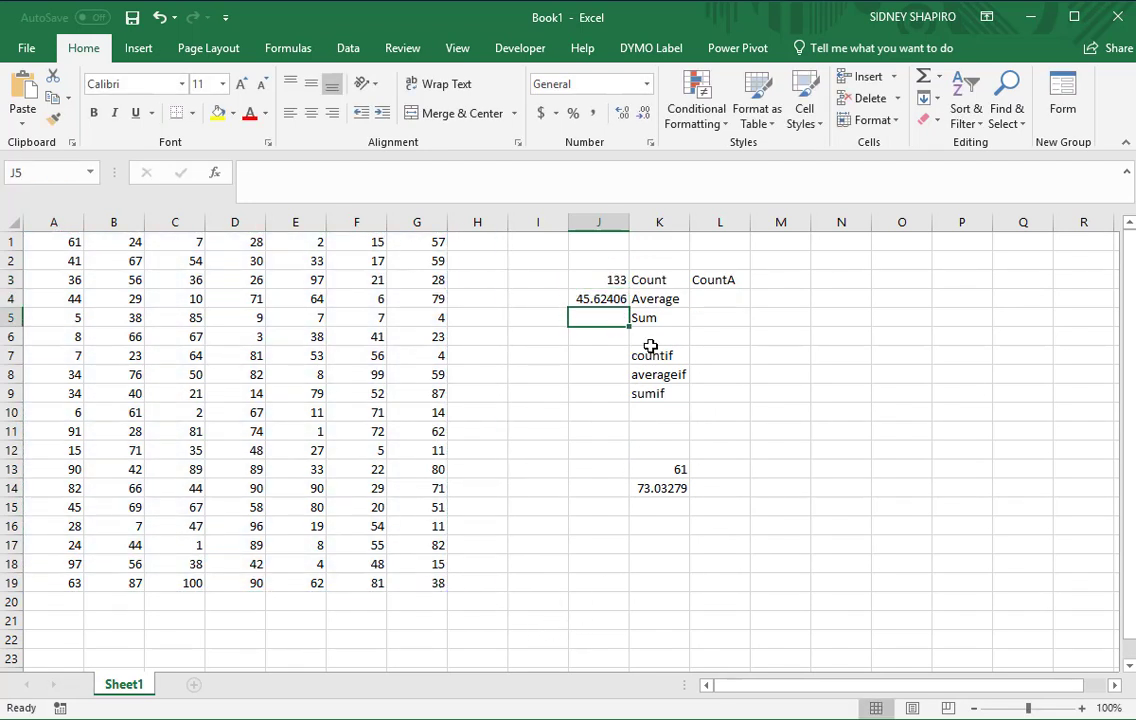
type("=sum(")
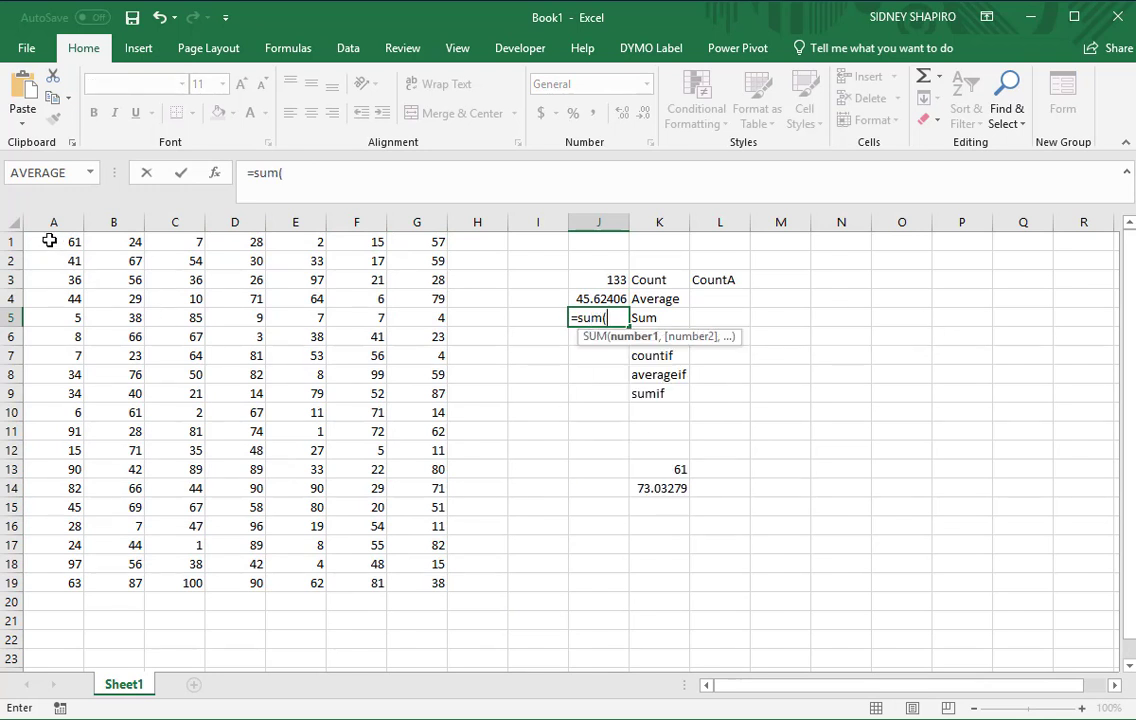
left_click_drag(30, 242, 429, 575)
key("Return")
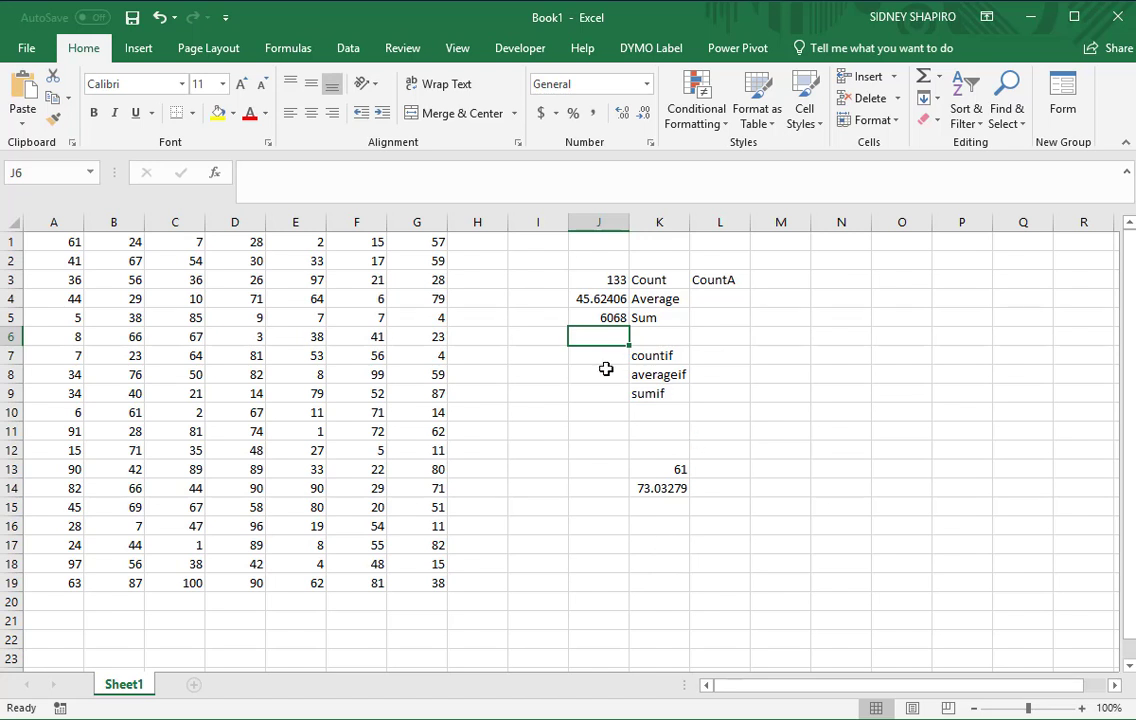
Step: Review the formulas in K13 and K14, and enter a SUMIF formula in K15 for the range A1:G19 with the criterion ">=50"
left_click(670, 472)
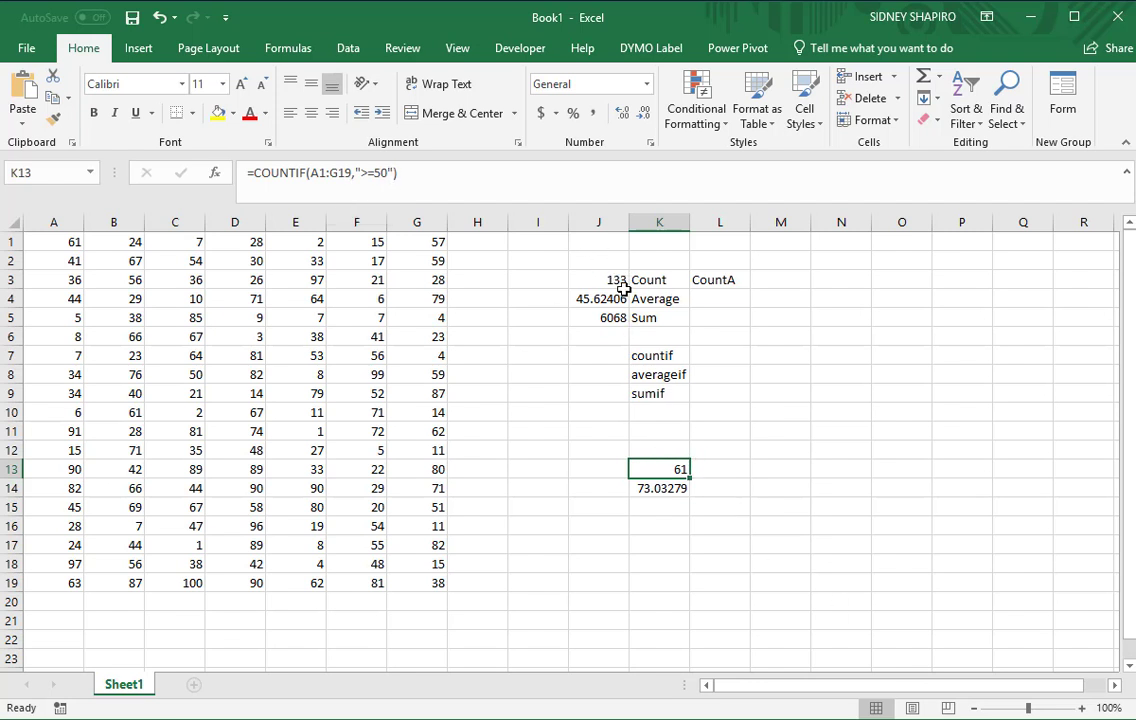
left_click(679, 494)
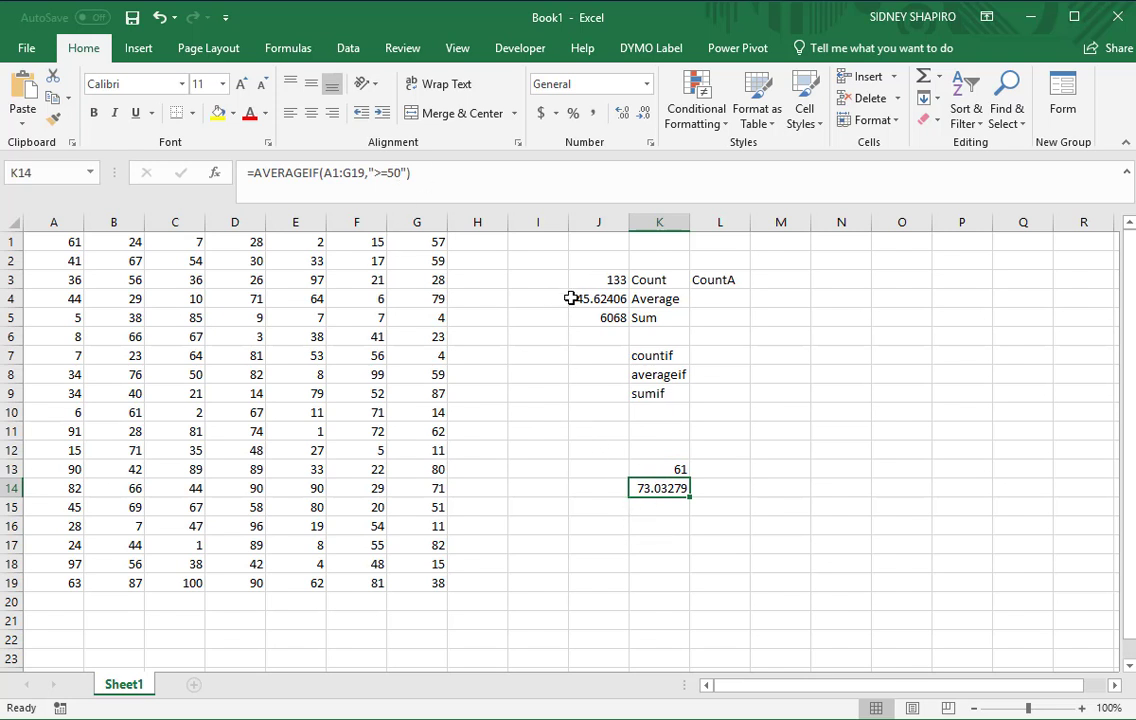
left_click(674, 510)
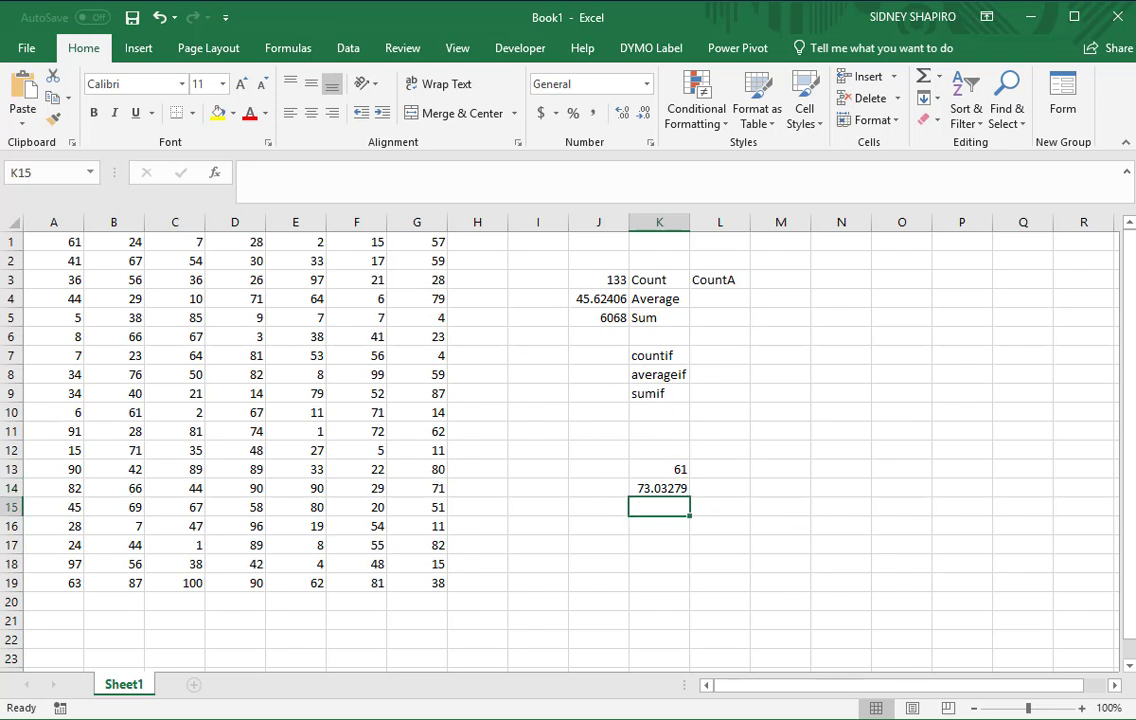
type("=su")
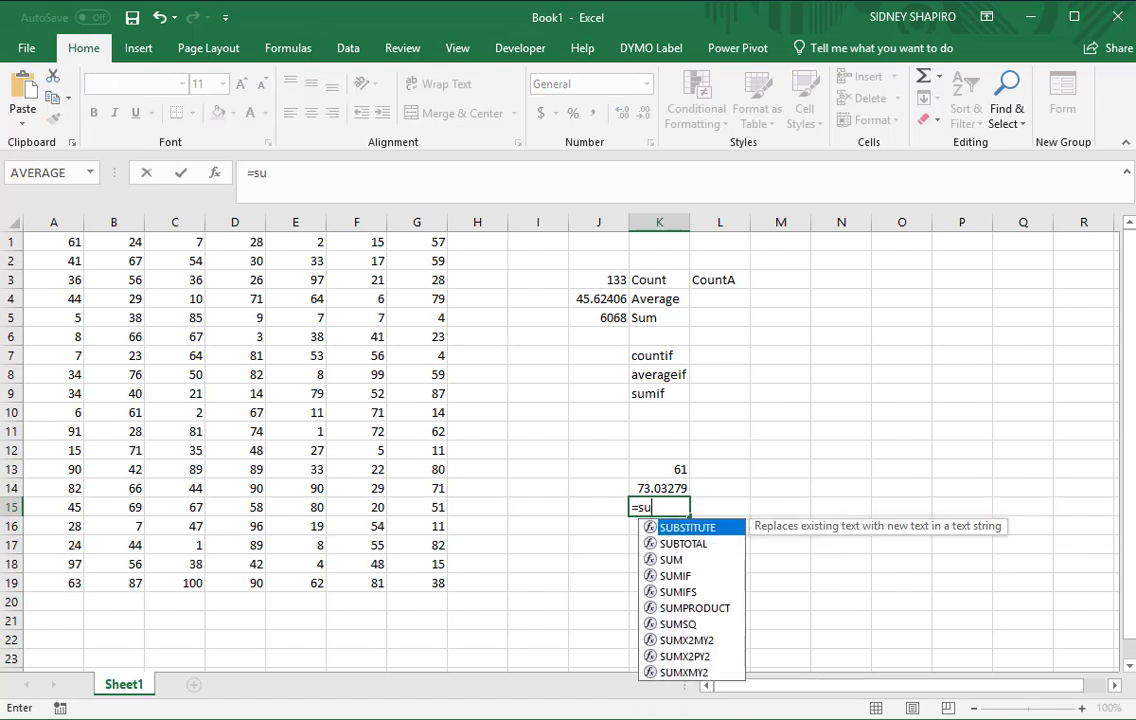
type("mif(")
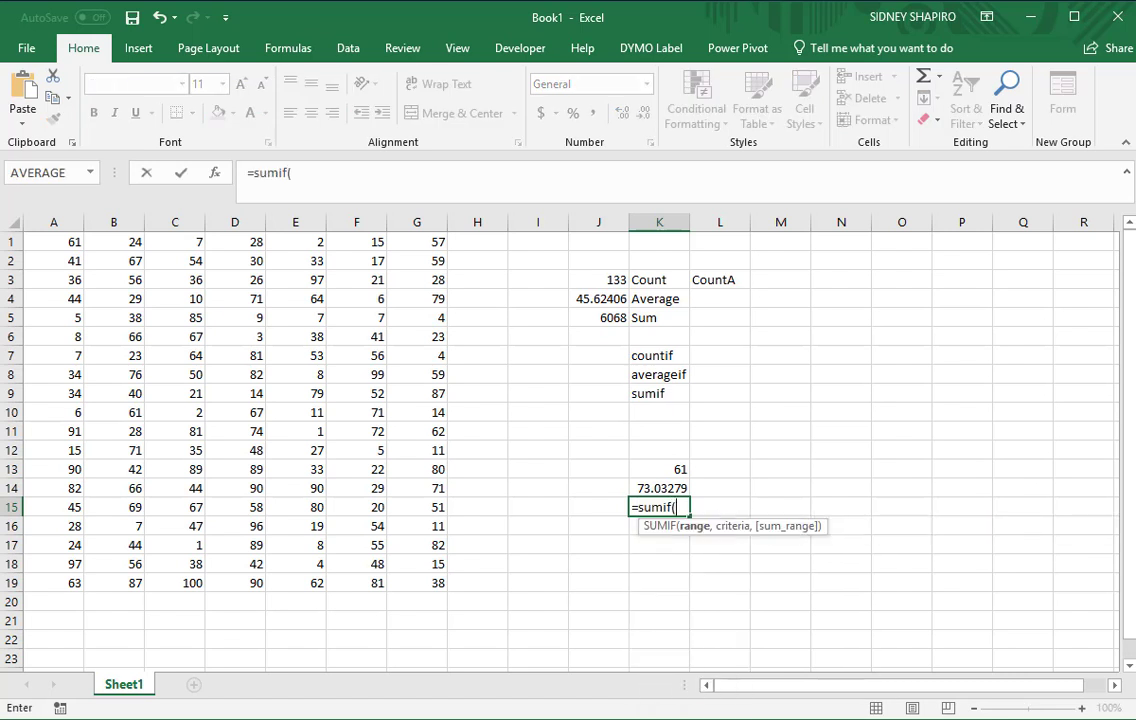
left_click_drag(68, 242, 428, 580)
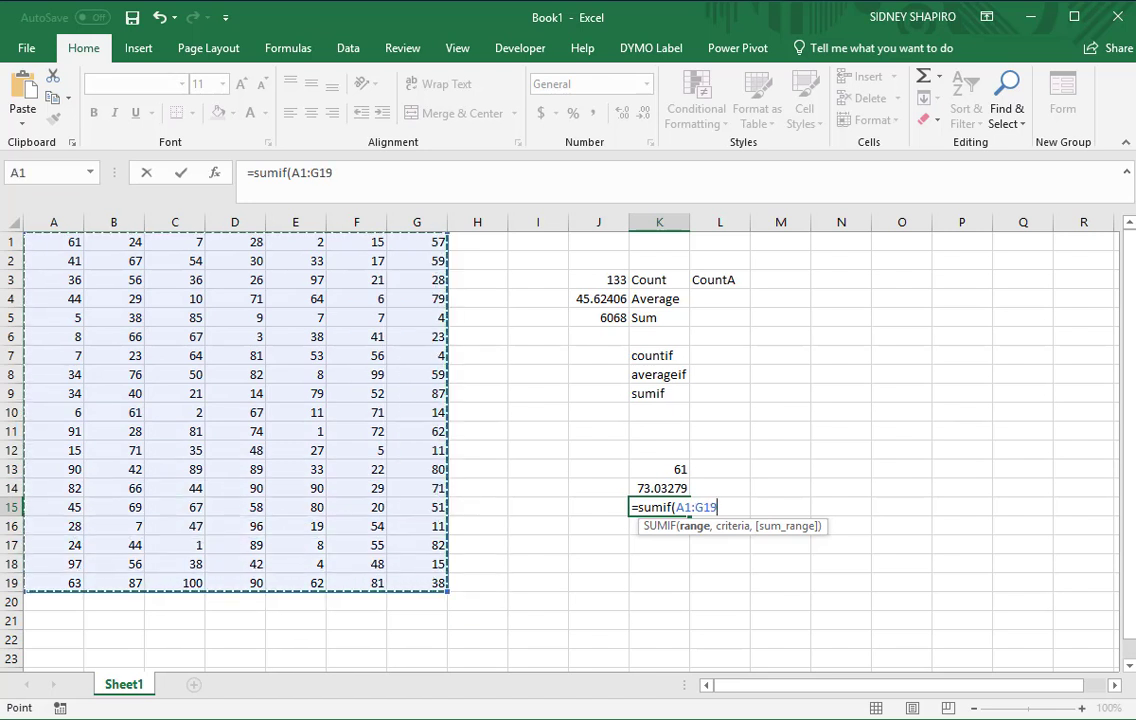
type(",")
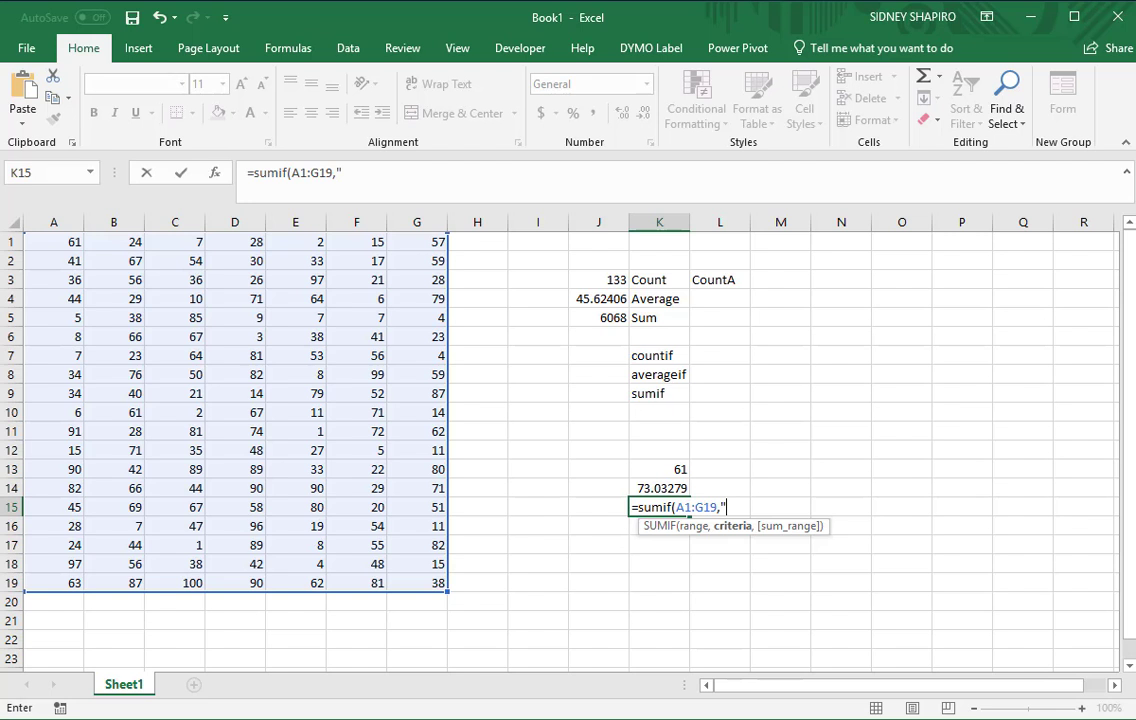
type("\">=50\")")
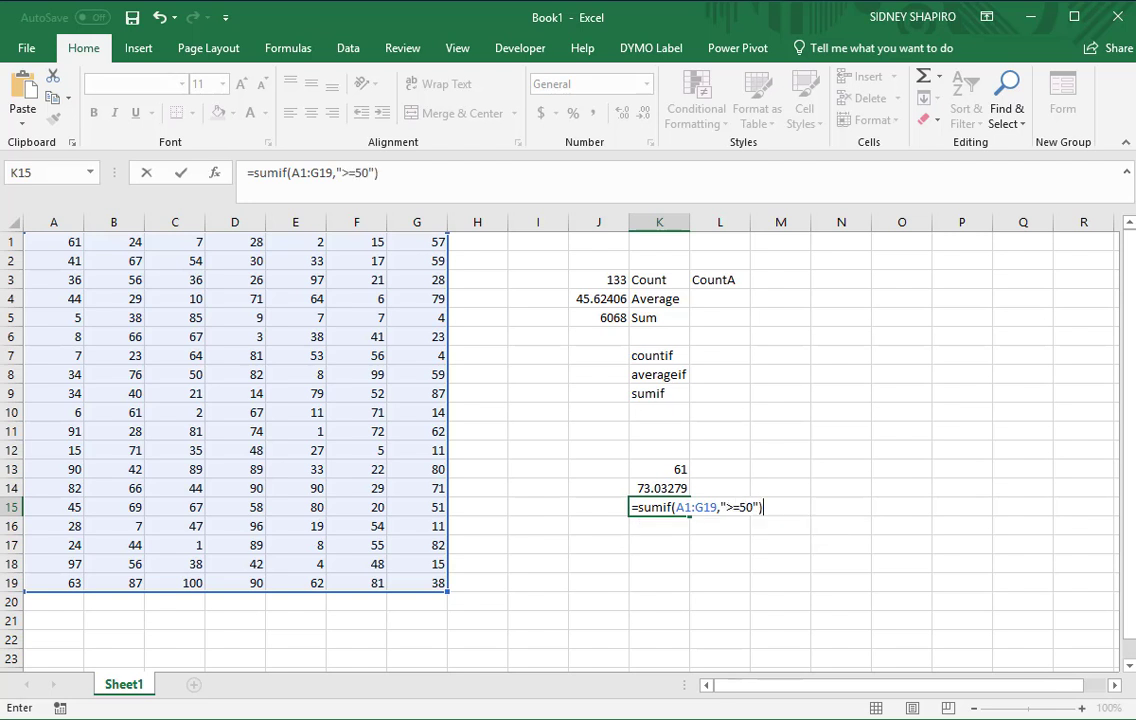
key("Return")
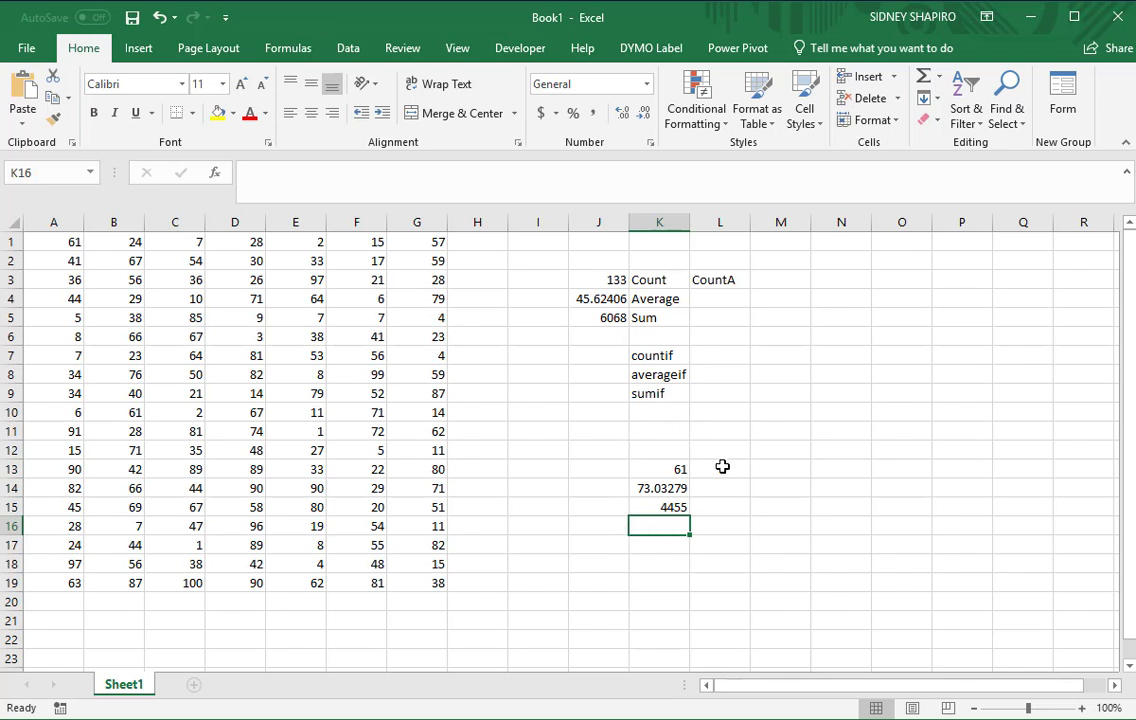
Step: Move the three conditional formulas from K13:K15 to J7:J9, beside the countif, averageif and sumif labels
left_click_drag(657, 470, 669, 500)
key("ctrl+c")
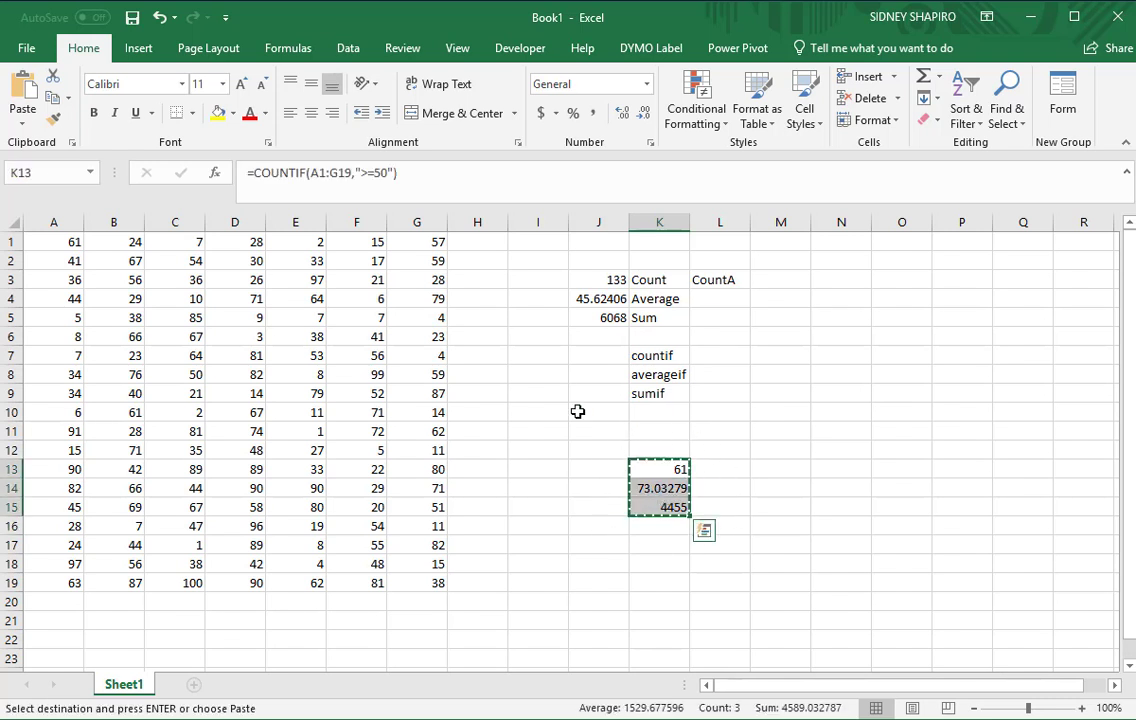
left_click(588, 355)
key("Return")
left_click(747, 472)
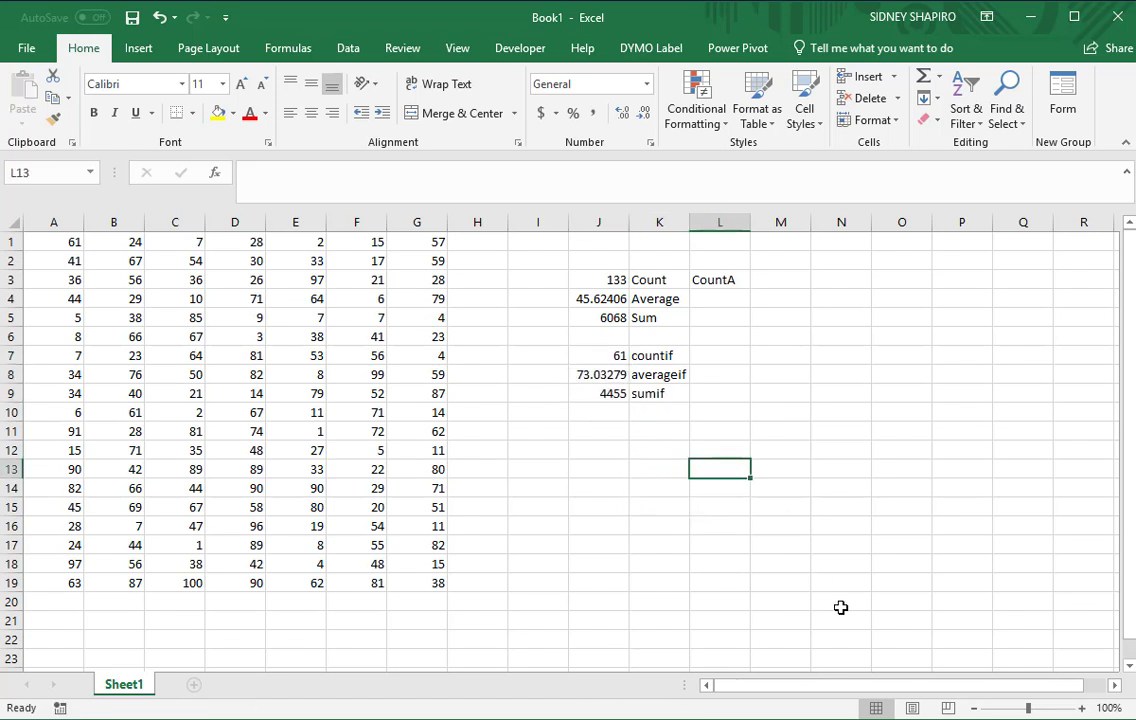